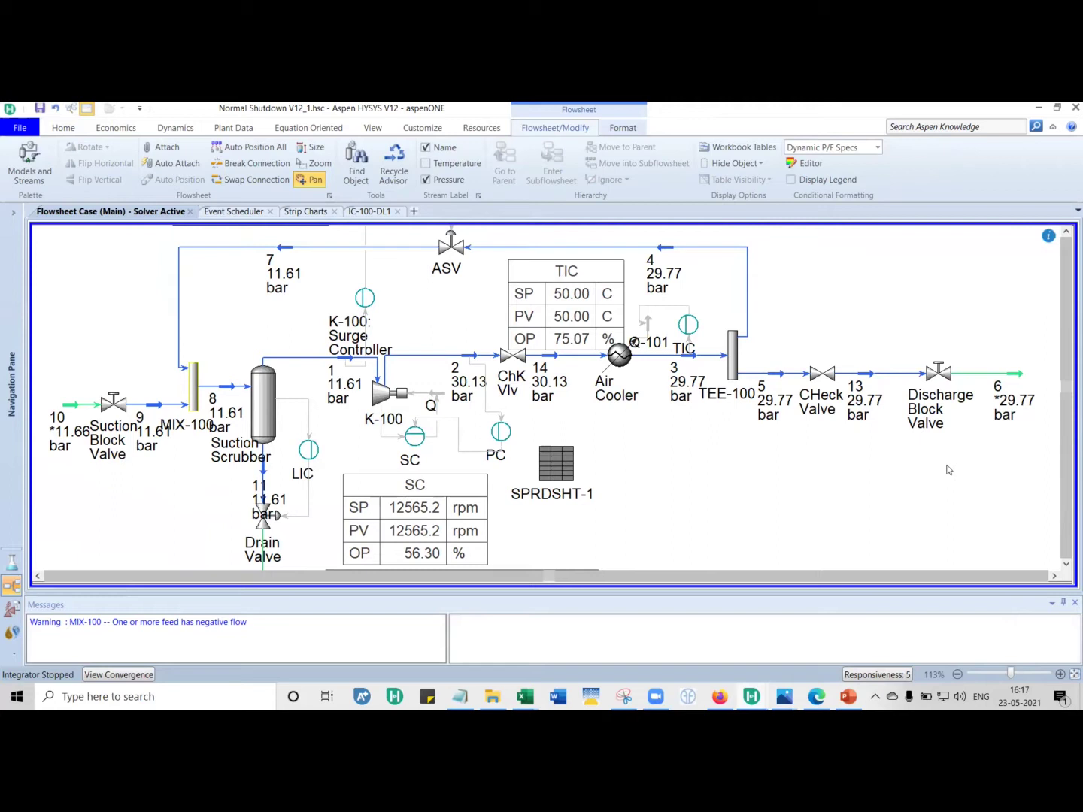
Review the Suction Scrubber's sizing geometry: volume, diameter, height and head height
left_click(269, 407)
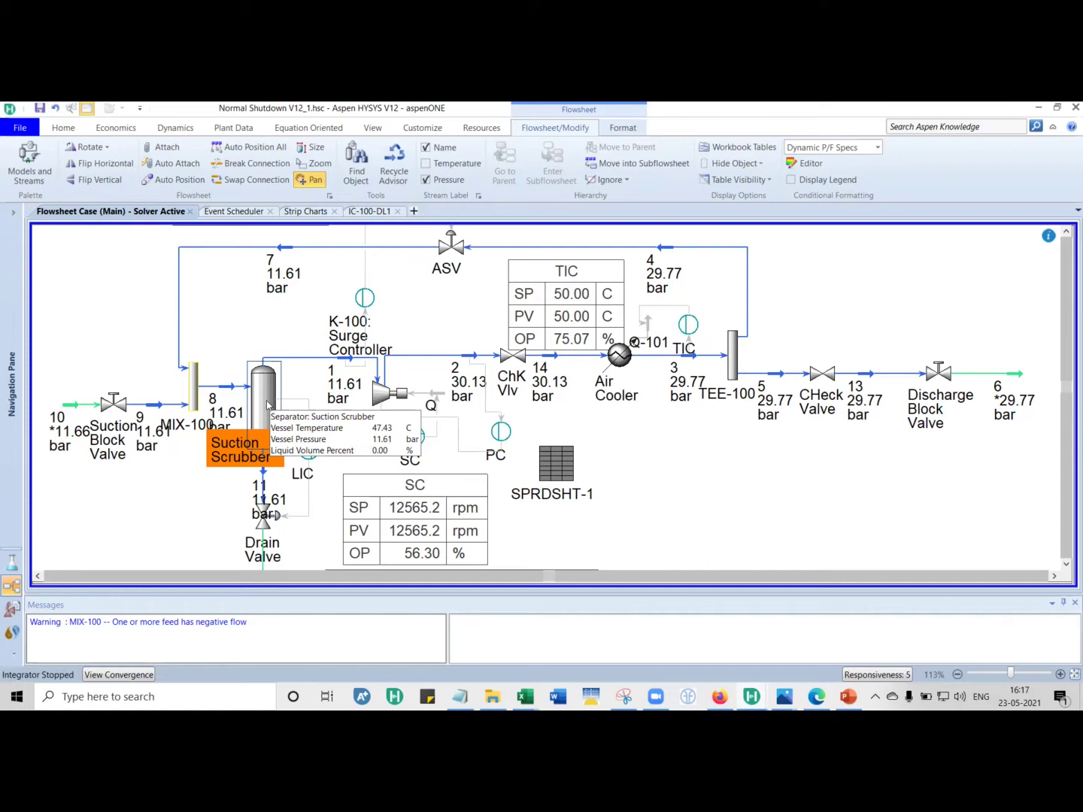
double_click(263, 402)
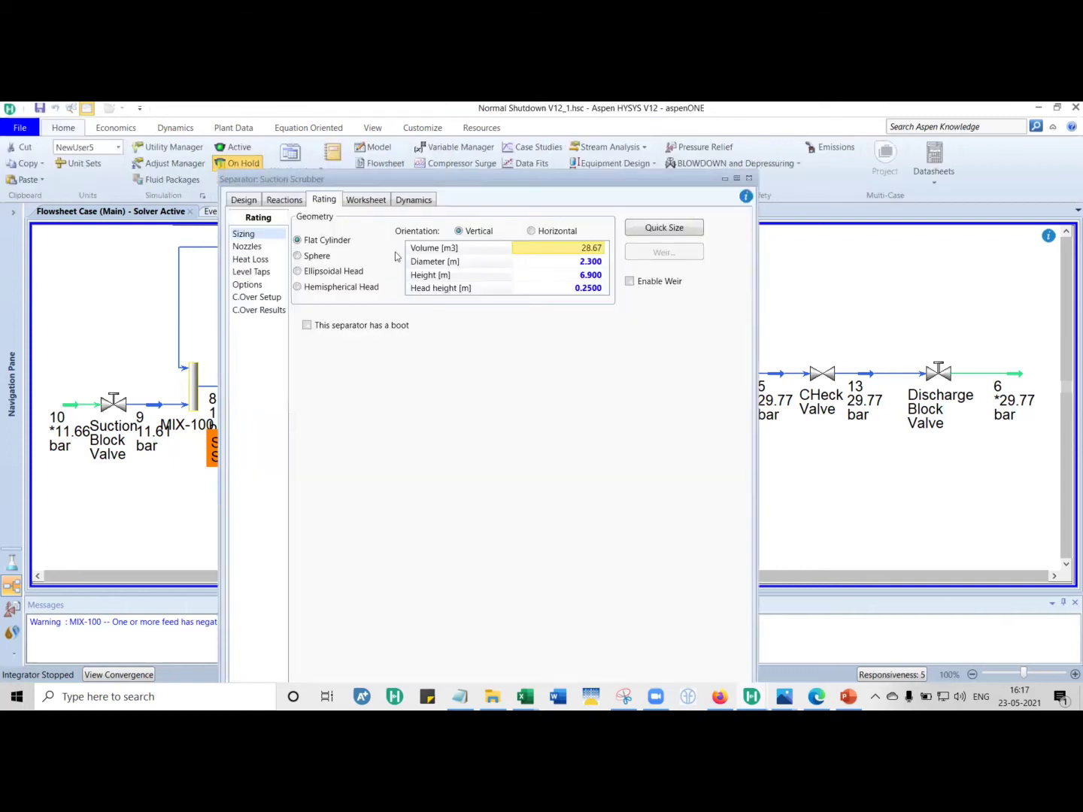
left_click(579, 262)
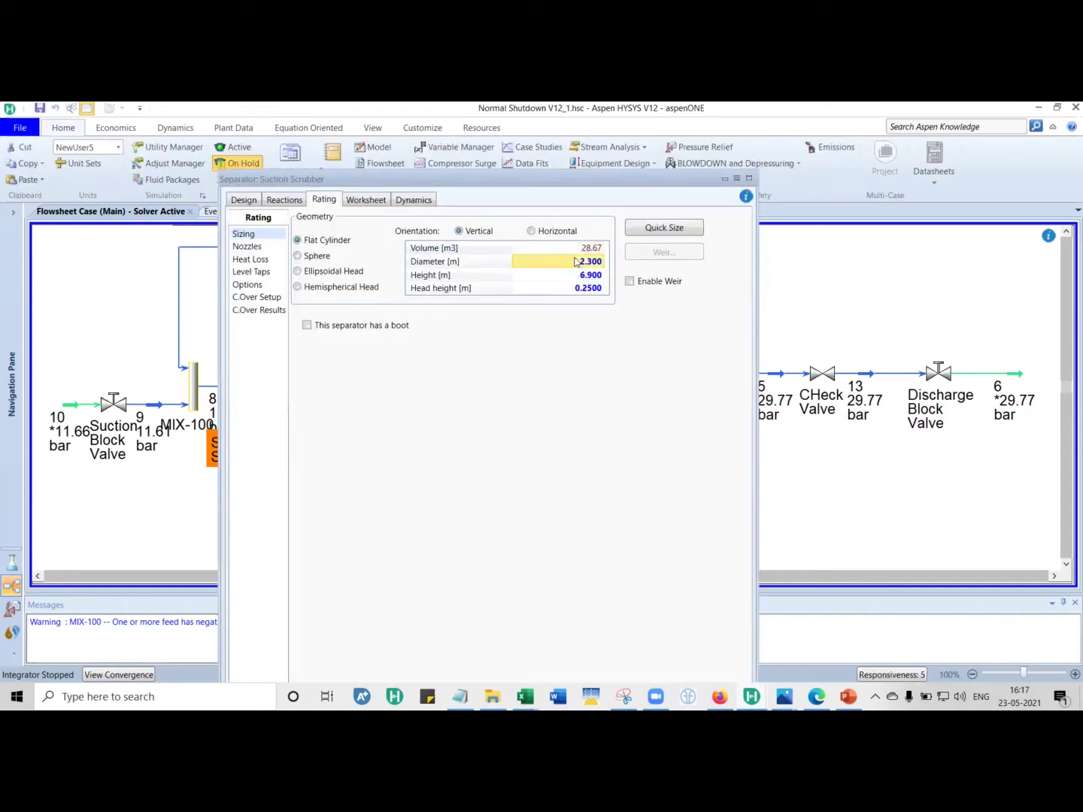
left_click(575, 277)
left_click(558, 288)
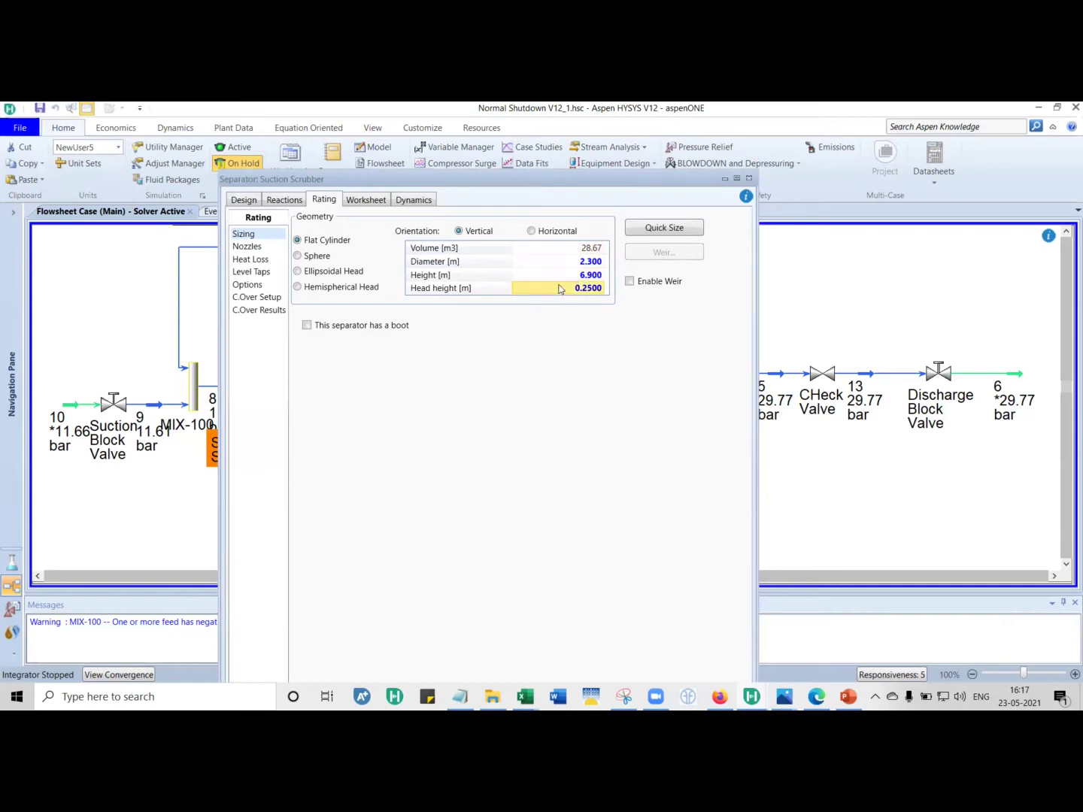
left_click(592, 249)
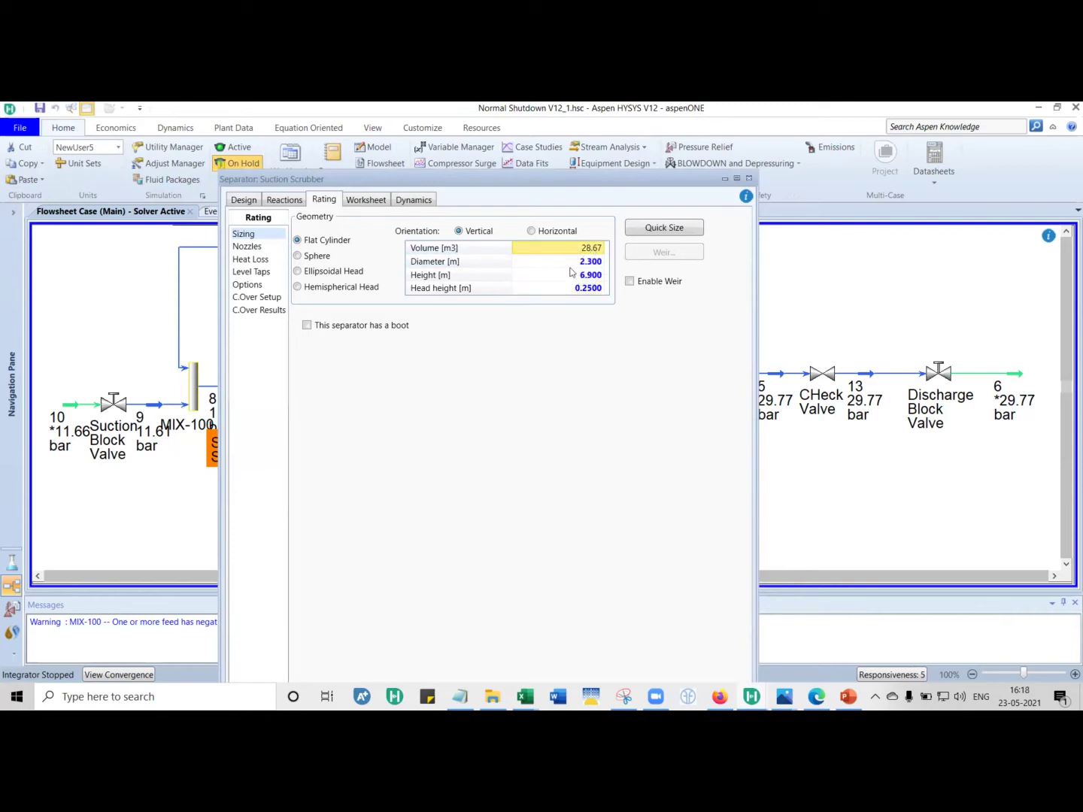
left_click(748, 182)
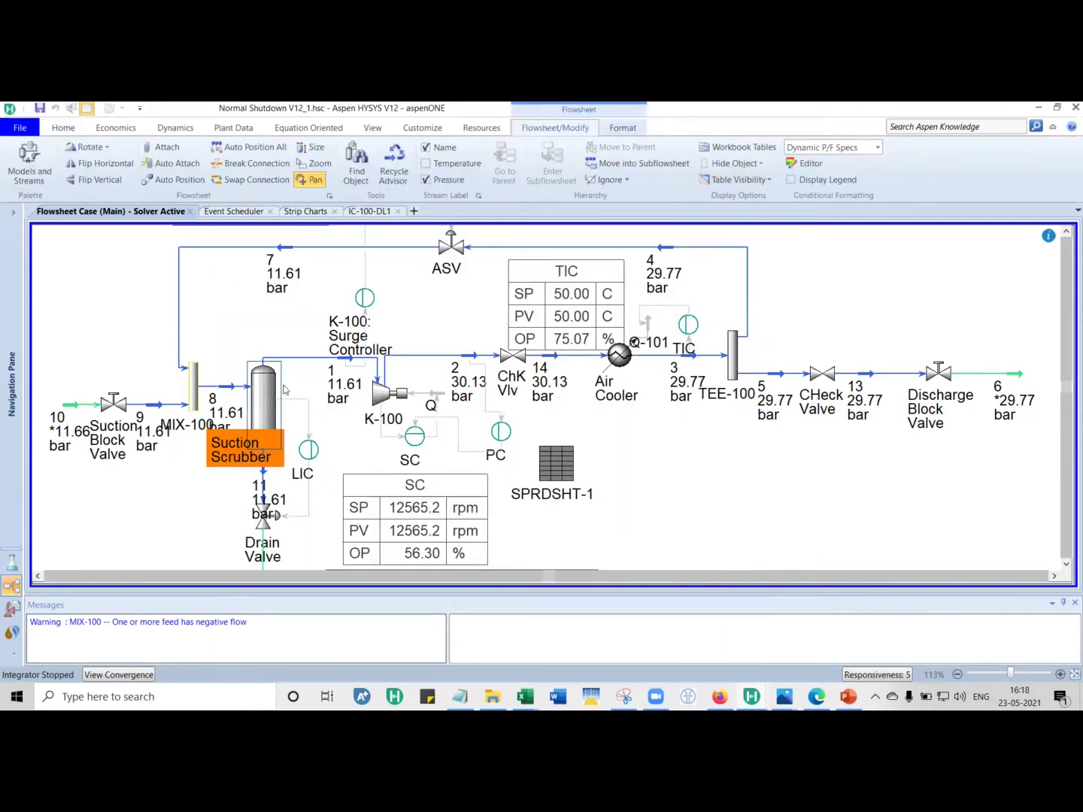
mouse_move(256, 385)
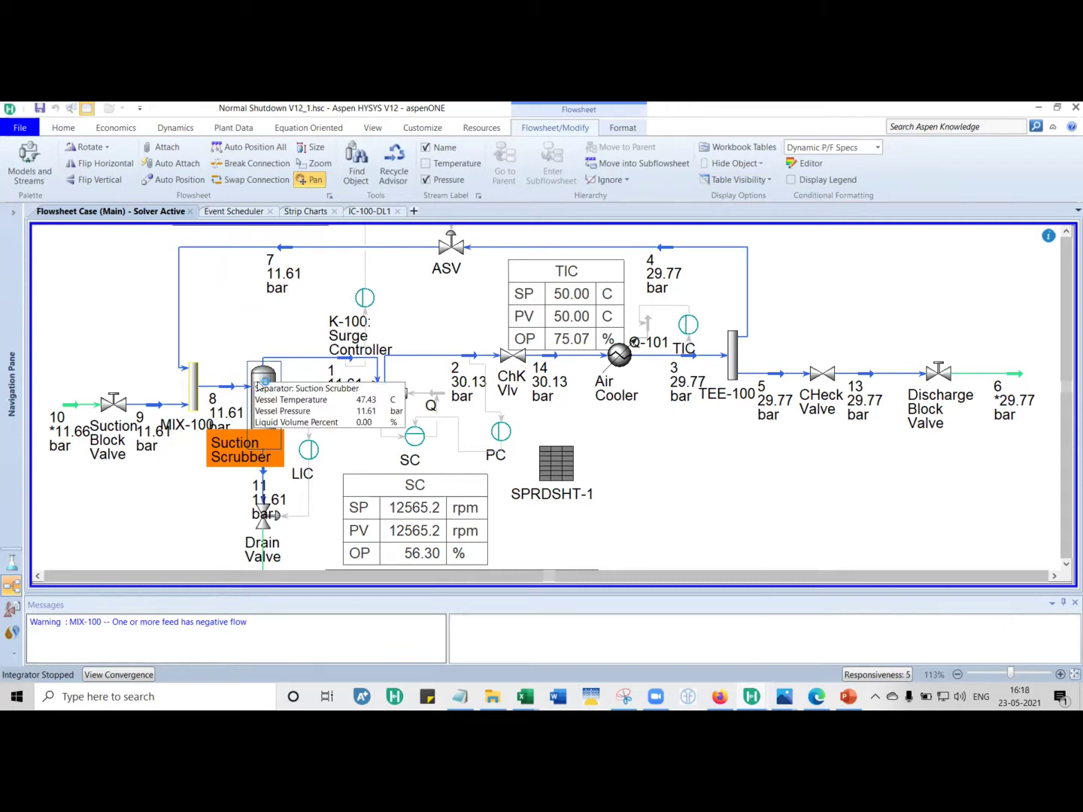
Open the Air Cooler's dynamic specifications and examine its volume, duty and Overall k
double_click(619, 355)
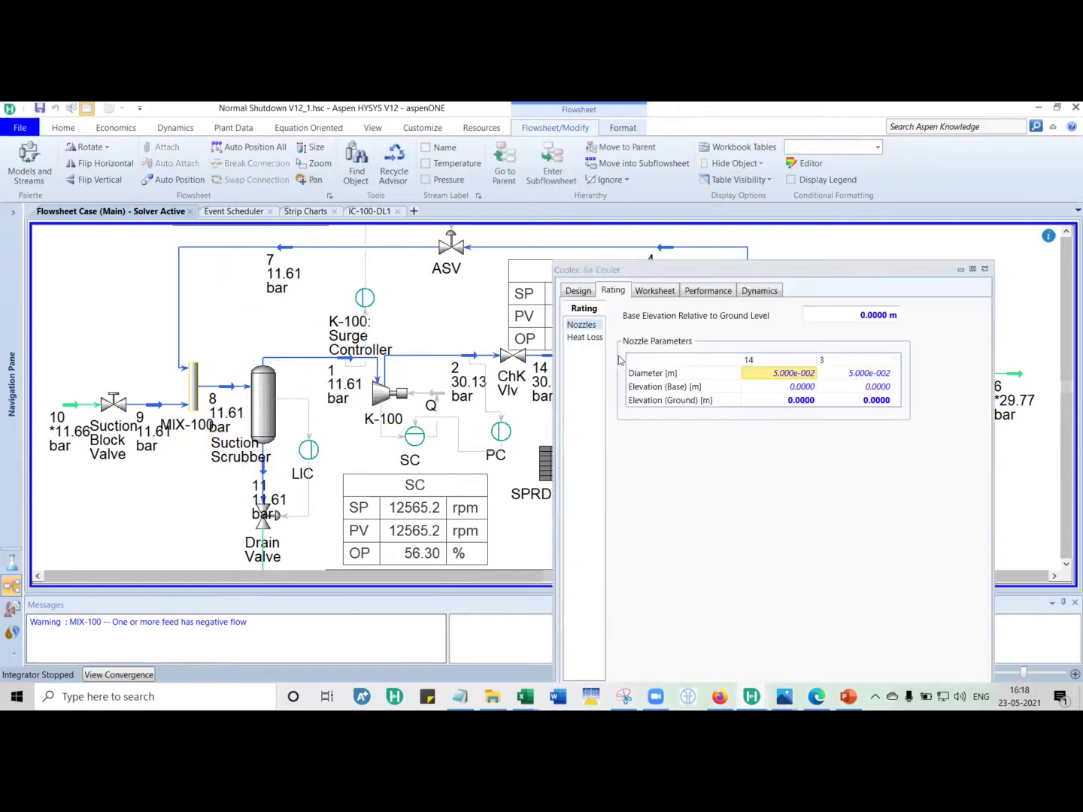
left_click_drag(707, 270, 354, 251)
left_click(406, 268)
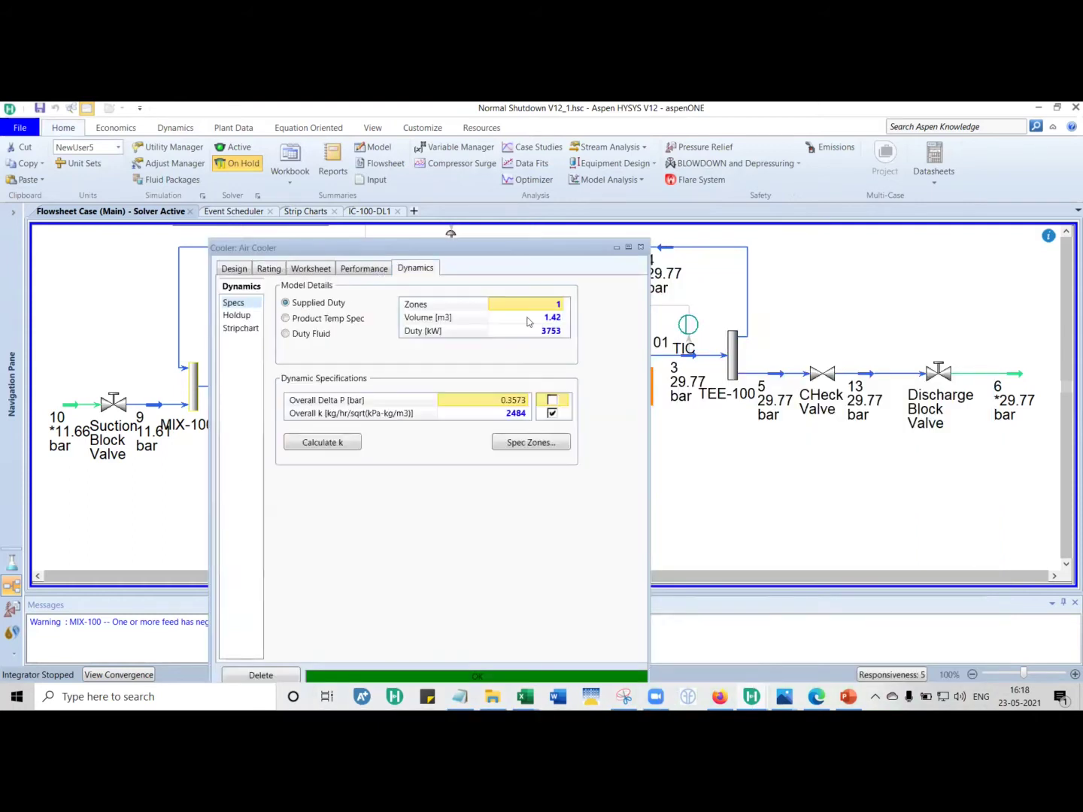
left_click(549, 319)
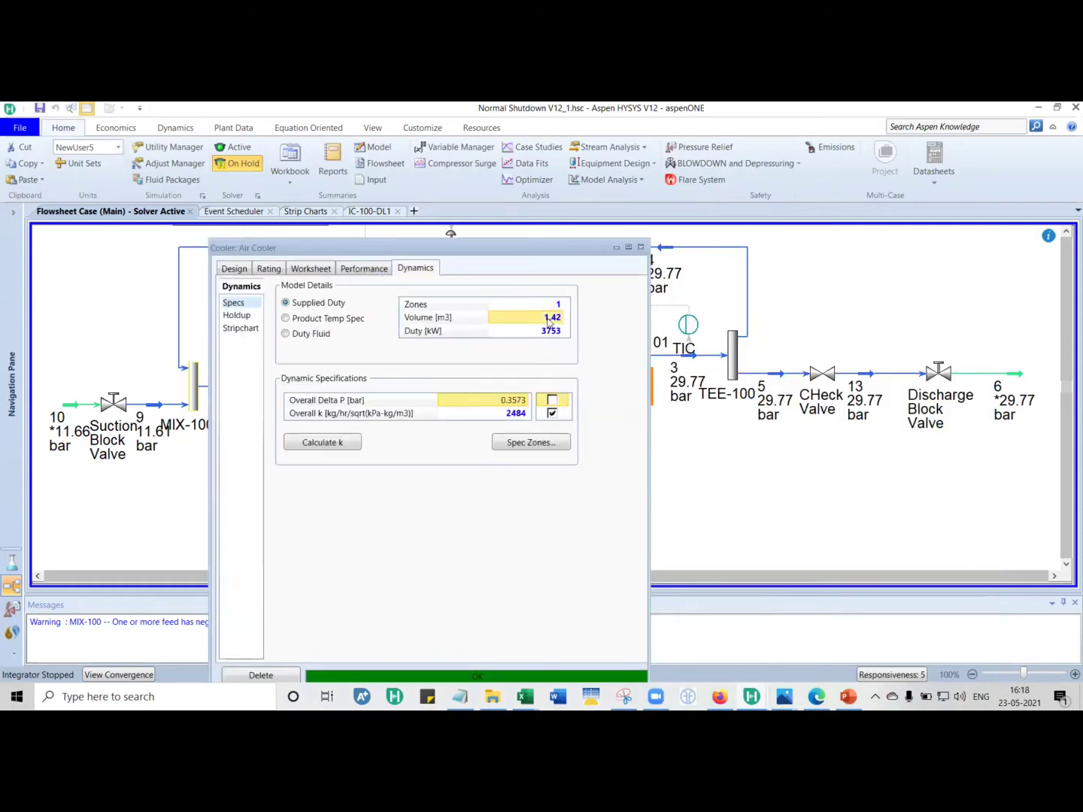
mouse_move(550, 335)
left_click(510, 416)
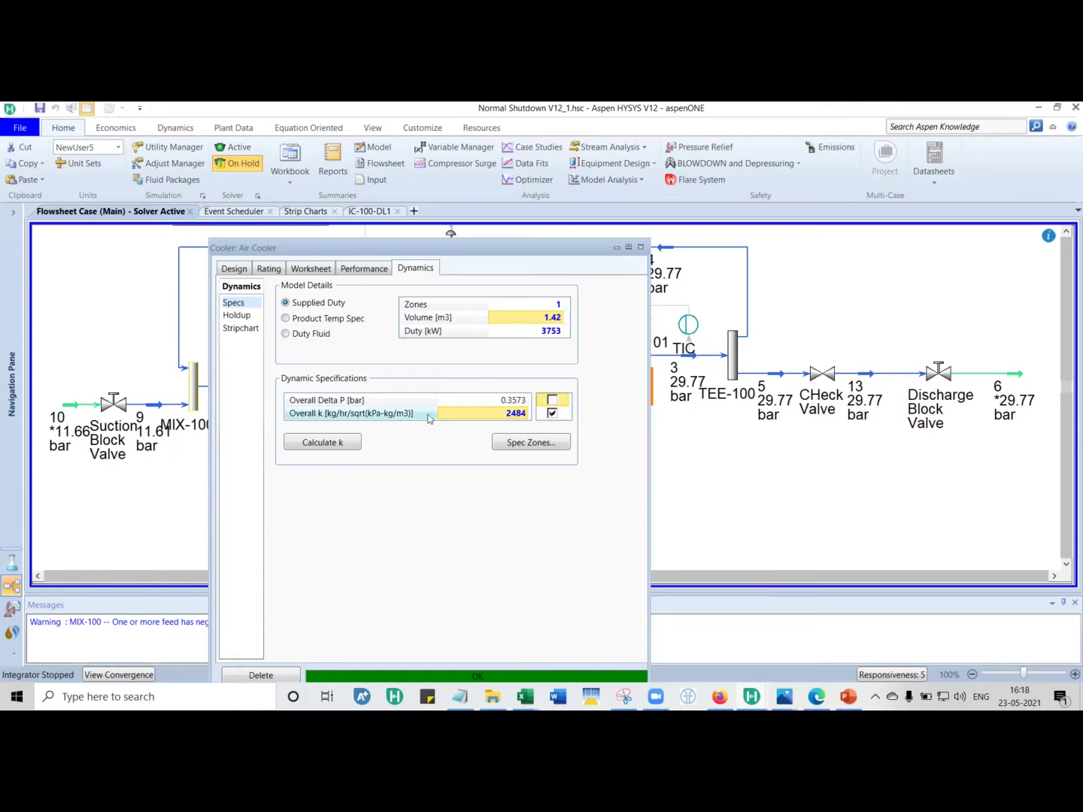
mouse_move(473, 416)
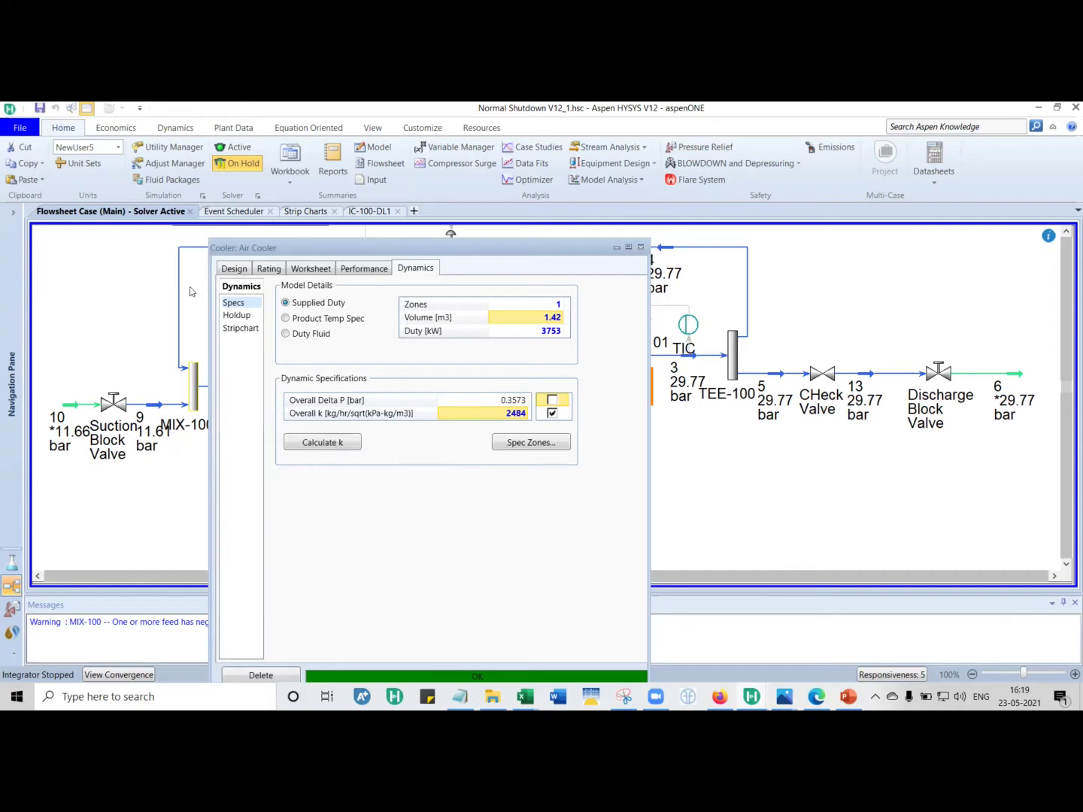
Compare the Air Cooler's design Delta P and duty parameters with the Overall Delta P in its dynamic specifications
left_click(235, 266)
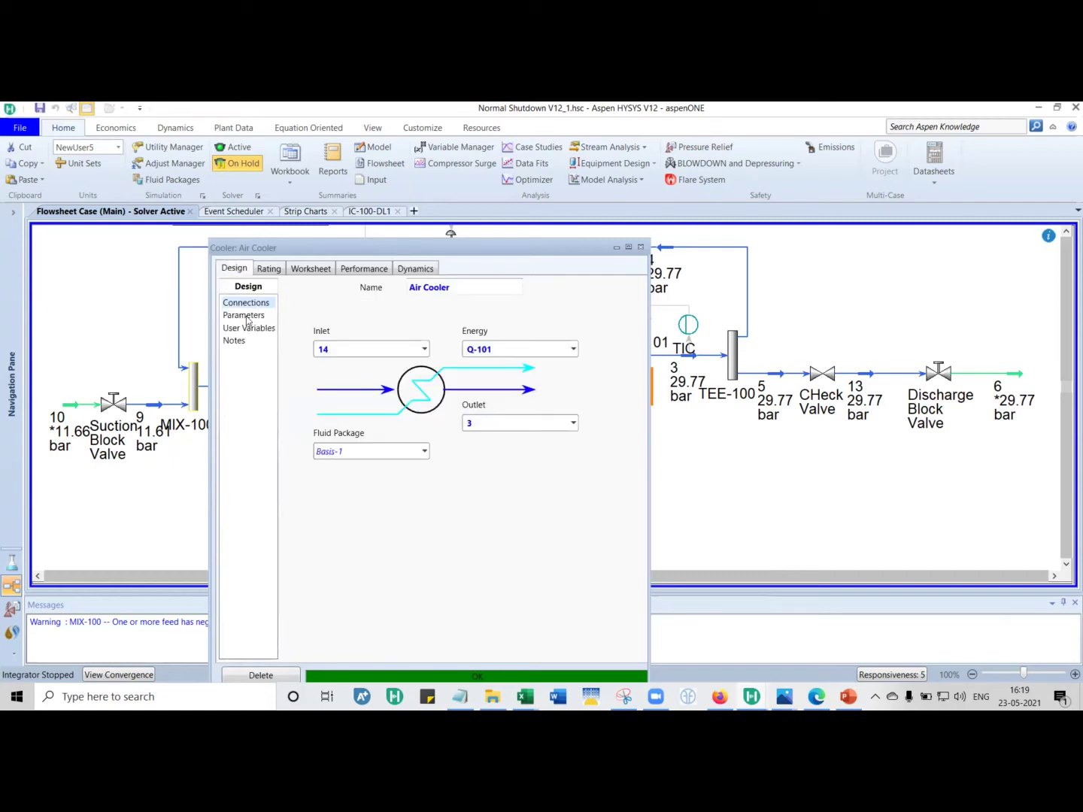
left_click(249, 315)
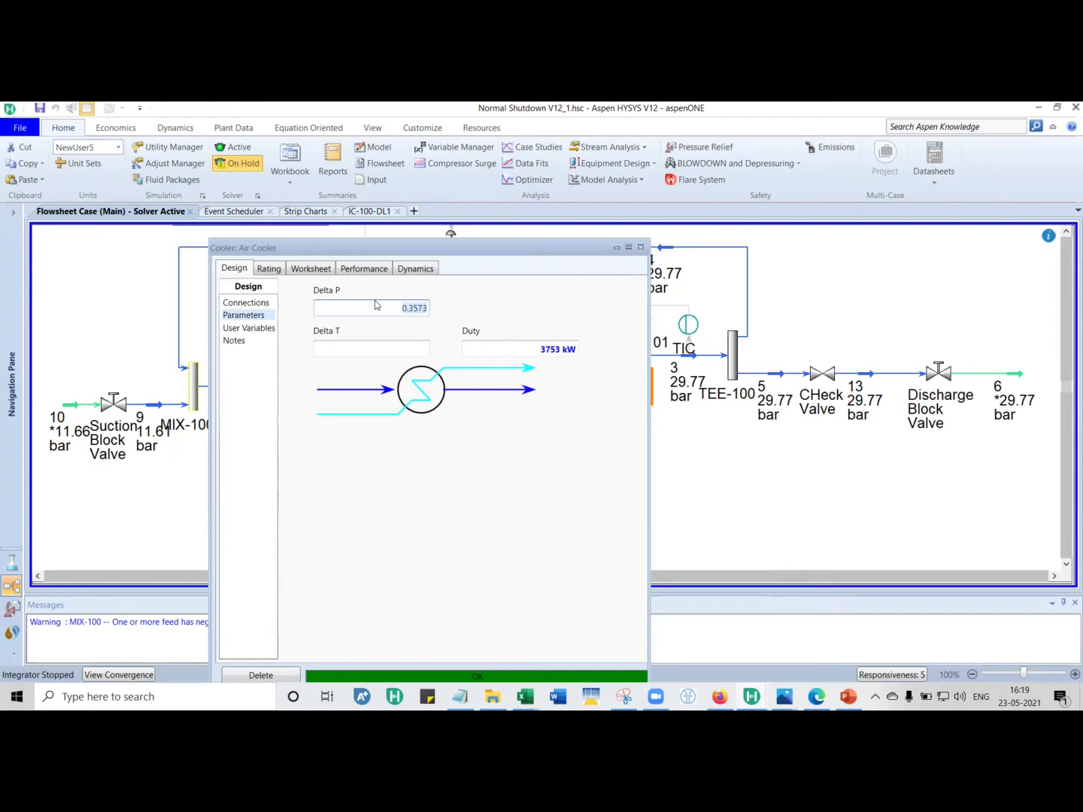
left_click(421, 268)
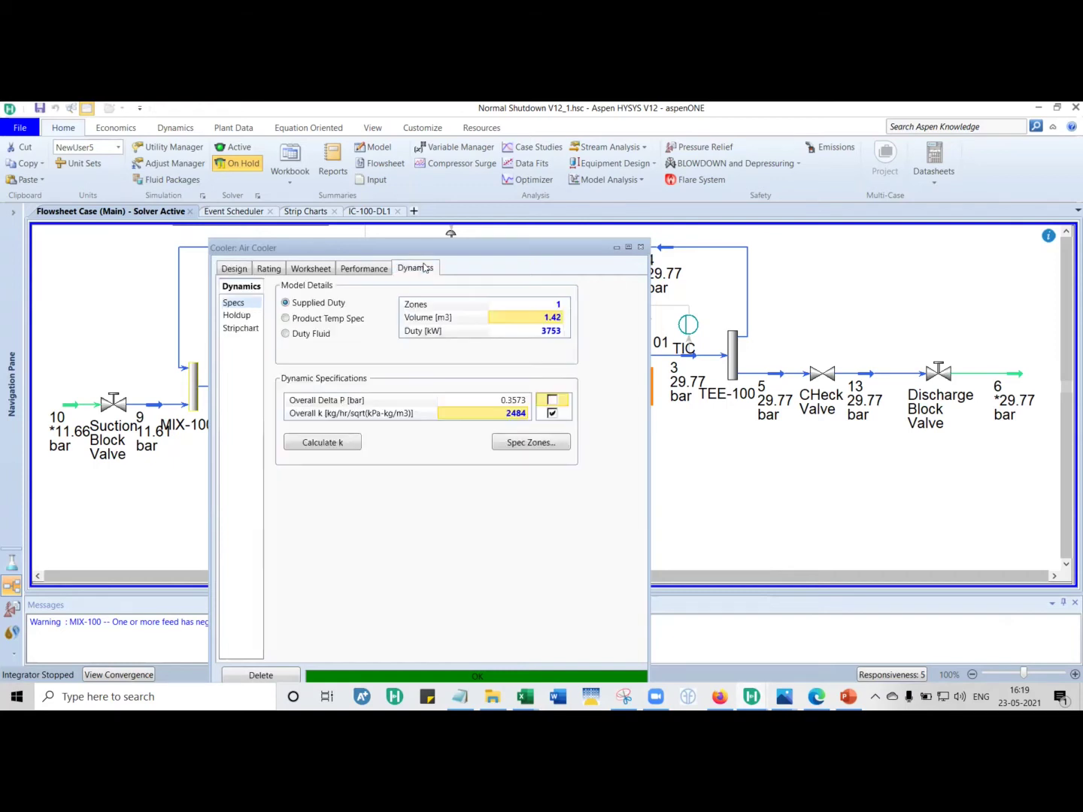
left_click(483, 403)
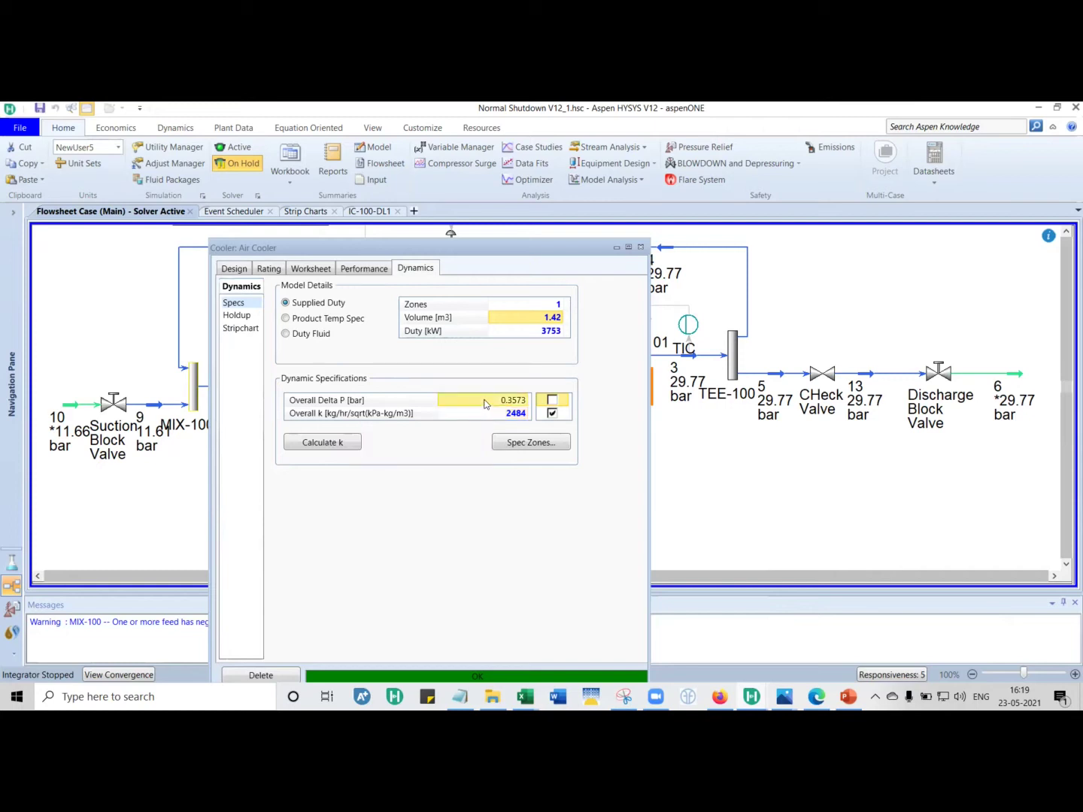
Display mass flows as the flowsheet's stream labels and check the Air Cooler's Overall Delta P against its Overall k
left_click(733, 452)
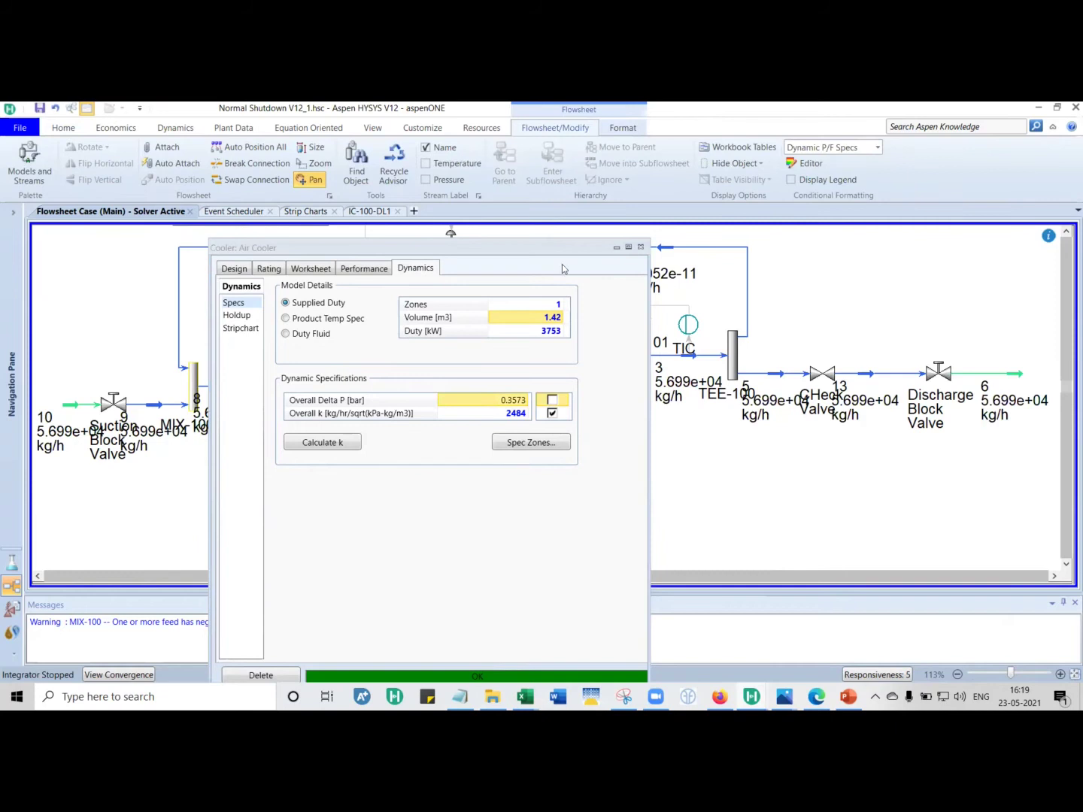
left_click_drag(543, 250, 515, 241)
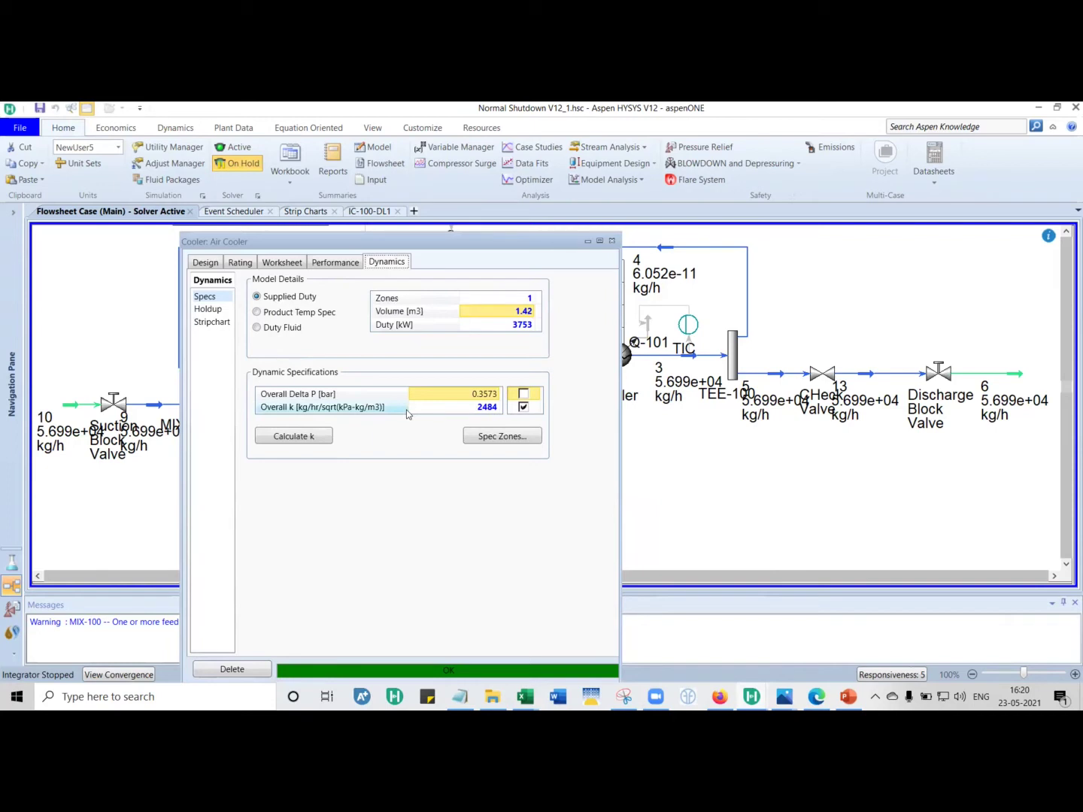
left_click(478, 409)
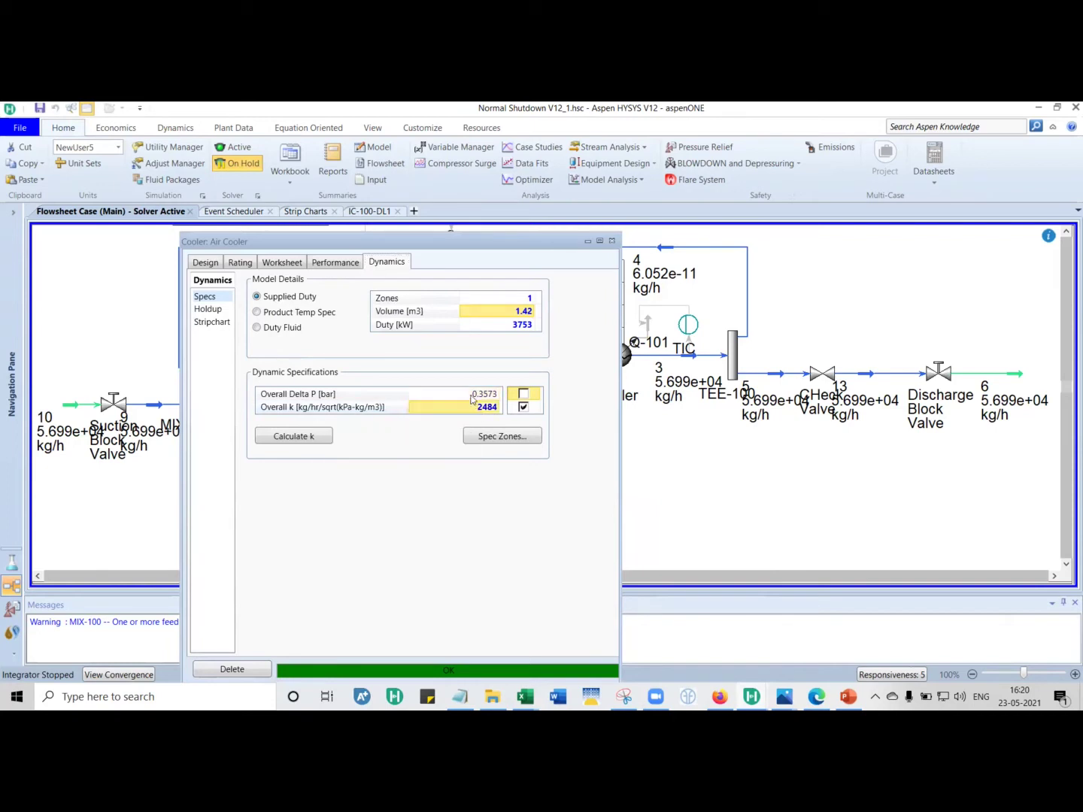
left_click(474, 396)
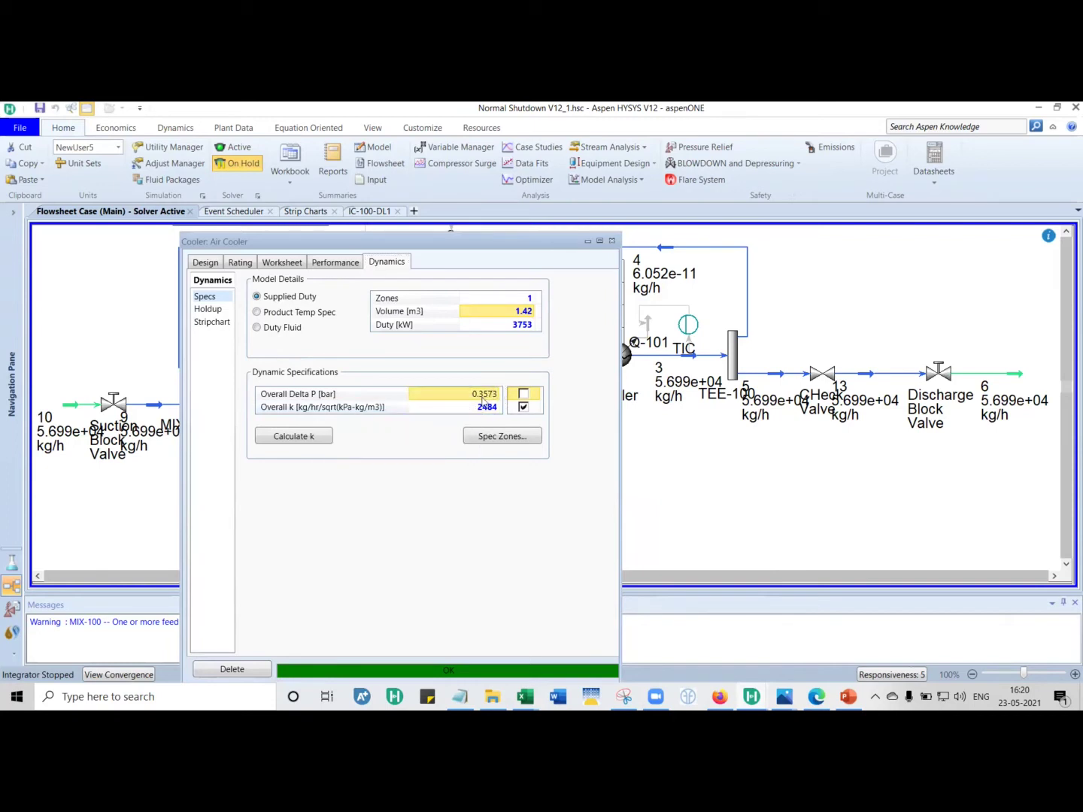
mouse_move(484, 398)
left_click(475, 408)
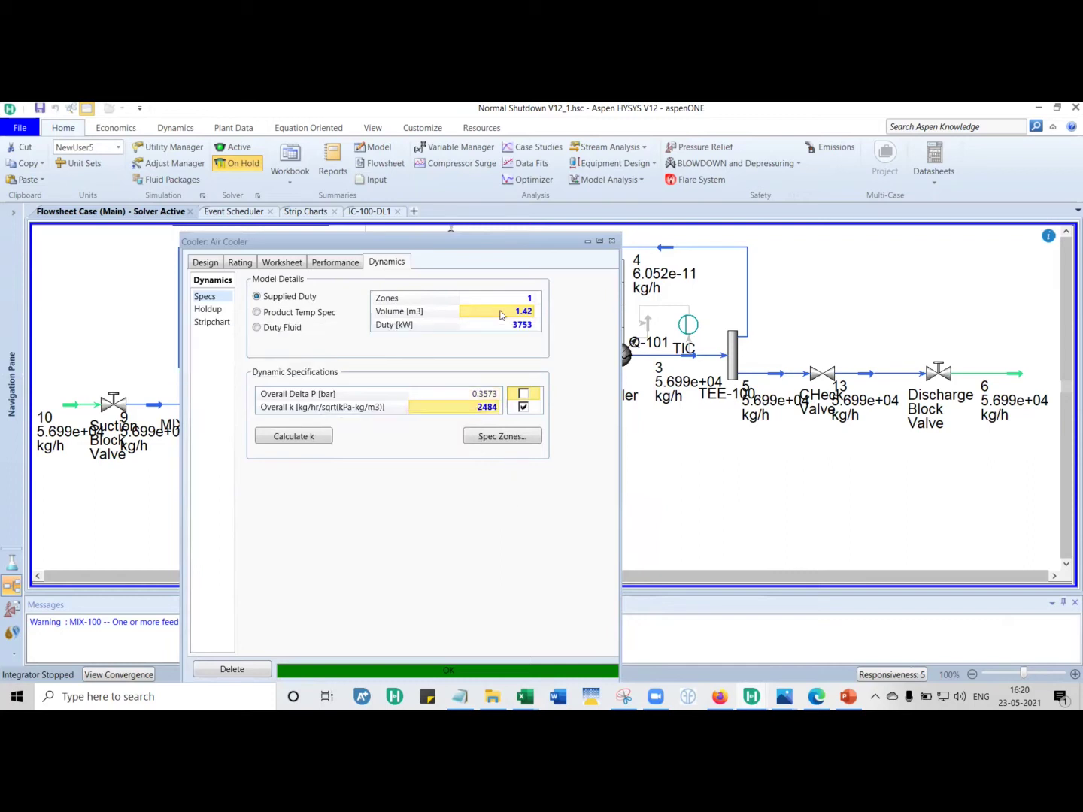
Make Overall Delta P the Air Cooler's active dynamic specification instead of Overall k and set it to 0.3 bar
left_click(522, 407)
left_click(523, 394)
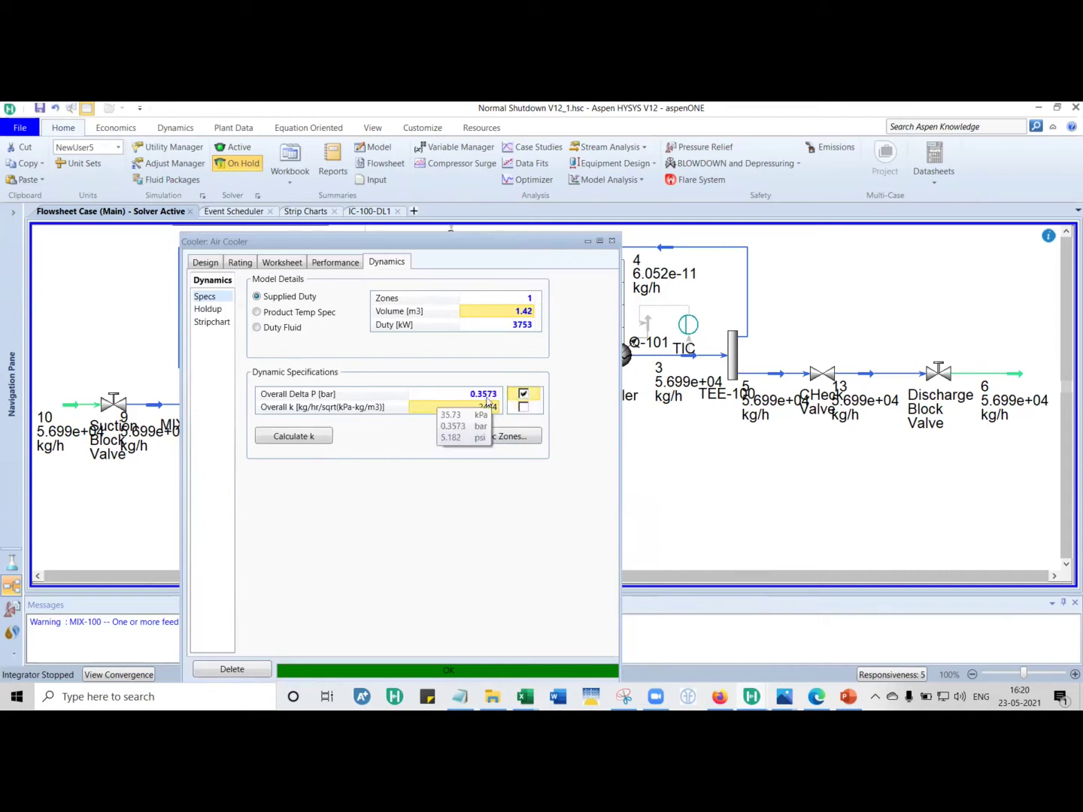
left_click(485, 393)
type("0.3")
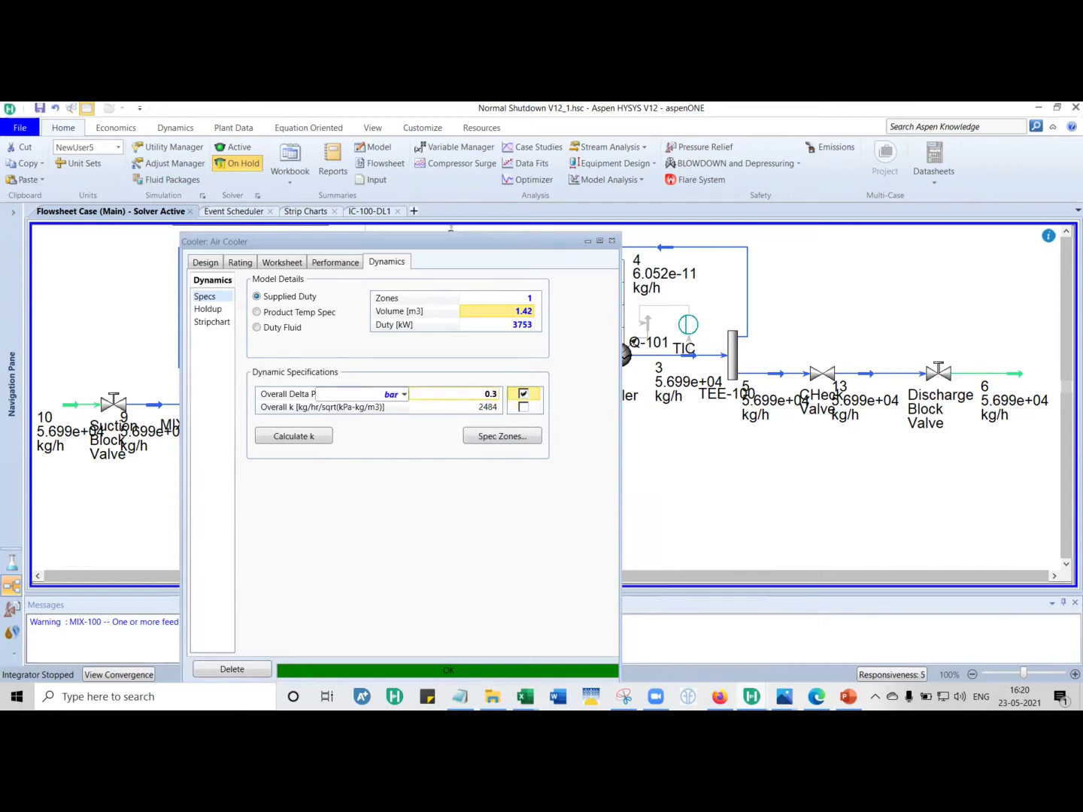
type("0")
key("Return")
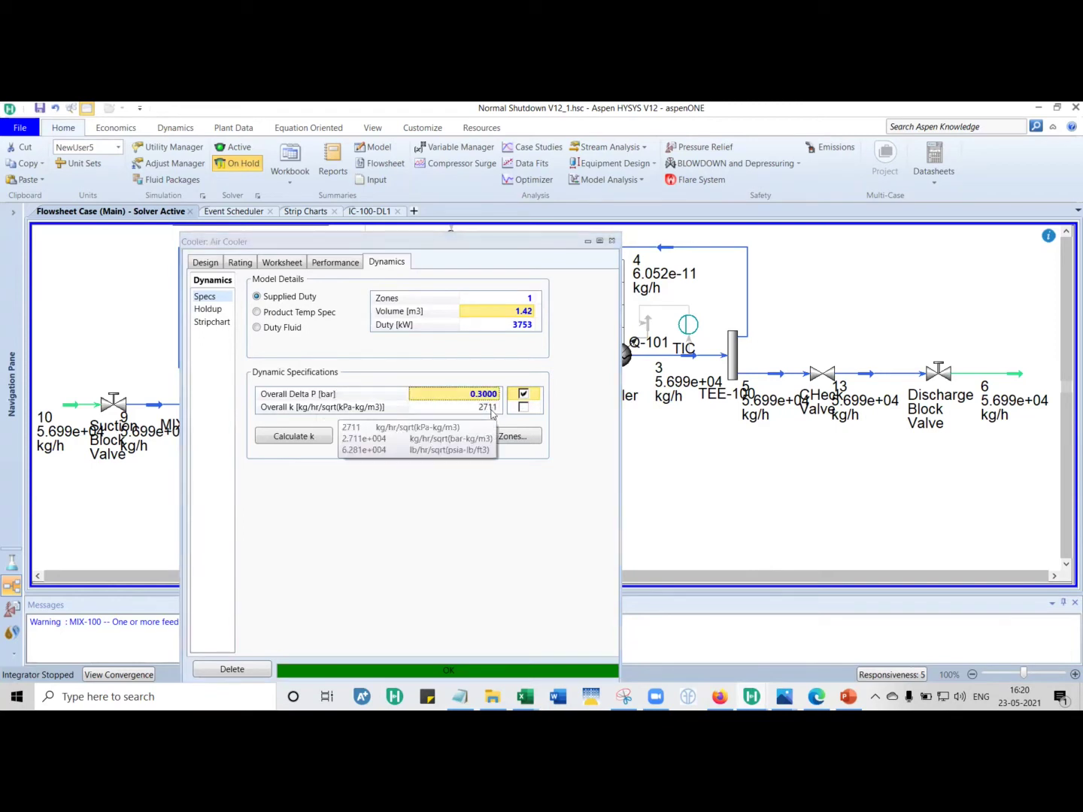
Restore Overall k as the Air Cooler's active specification instead of Overall Delta P, review the volume and k, and close the cooler's window
left_click(523, 394)
left_click(522, 407)
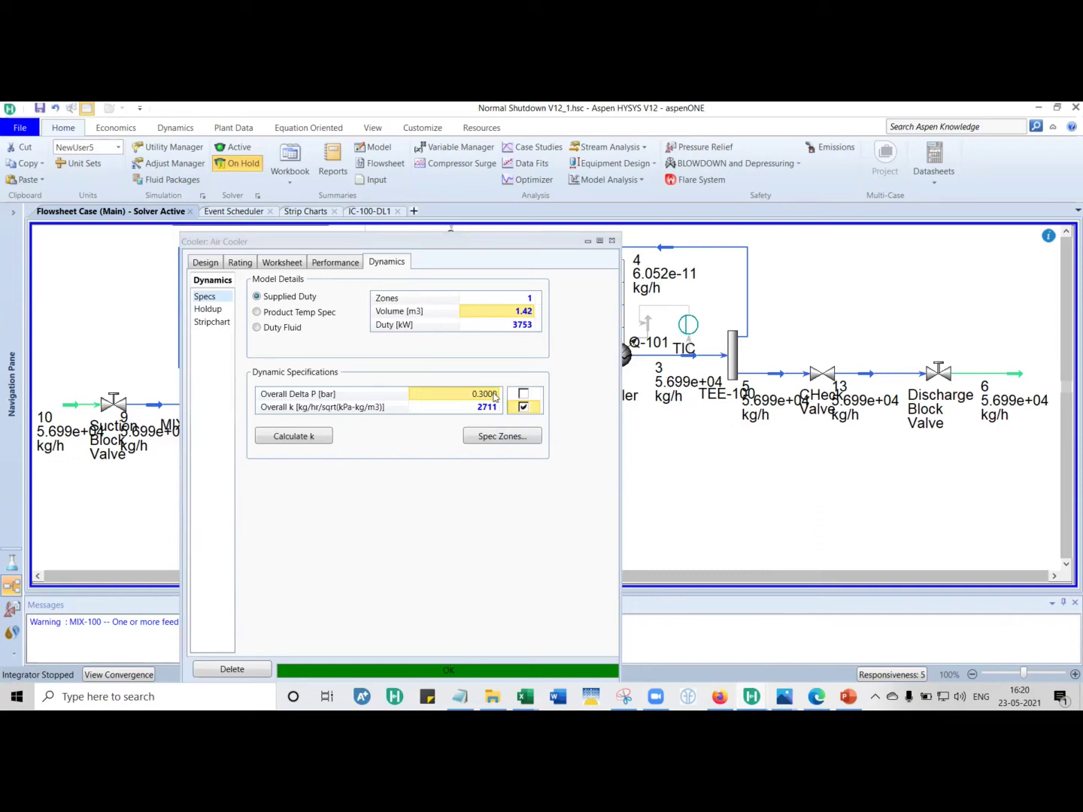
mouse_move(494, 396)
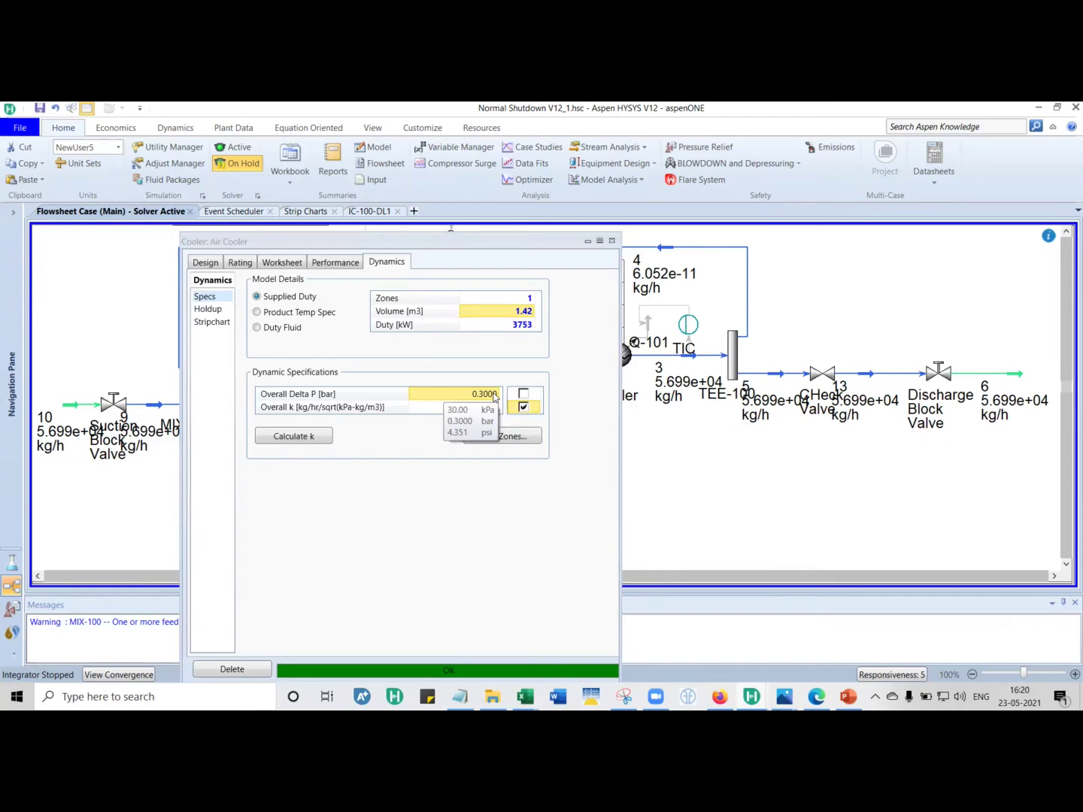
left_click(524, 407)
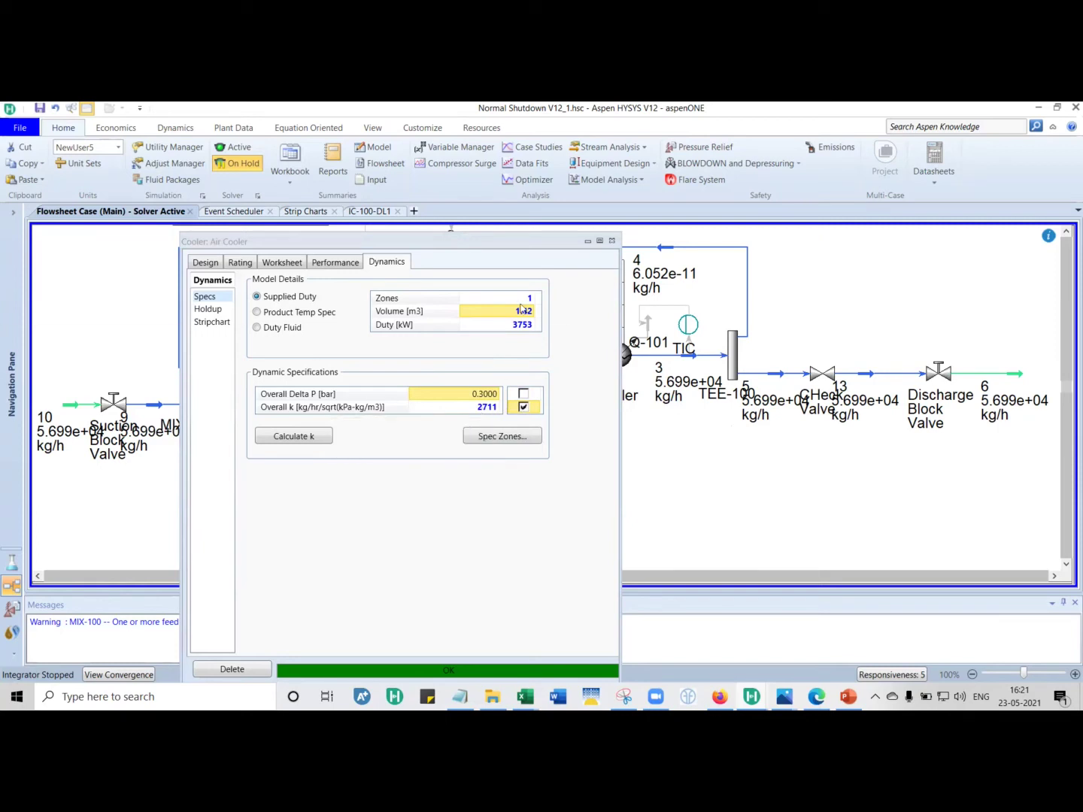
mouse_move(514, 313)
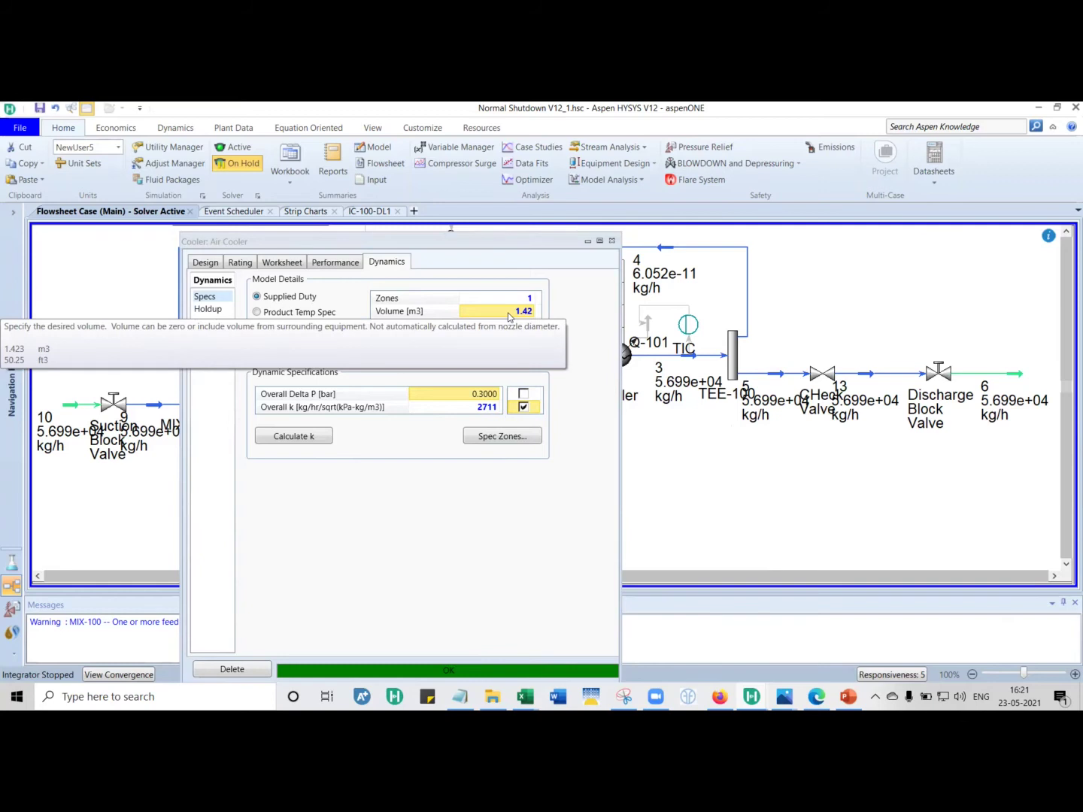
left_click(485, 407)
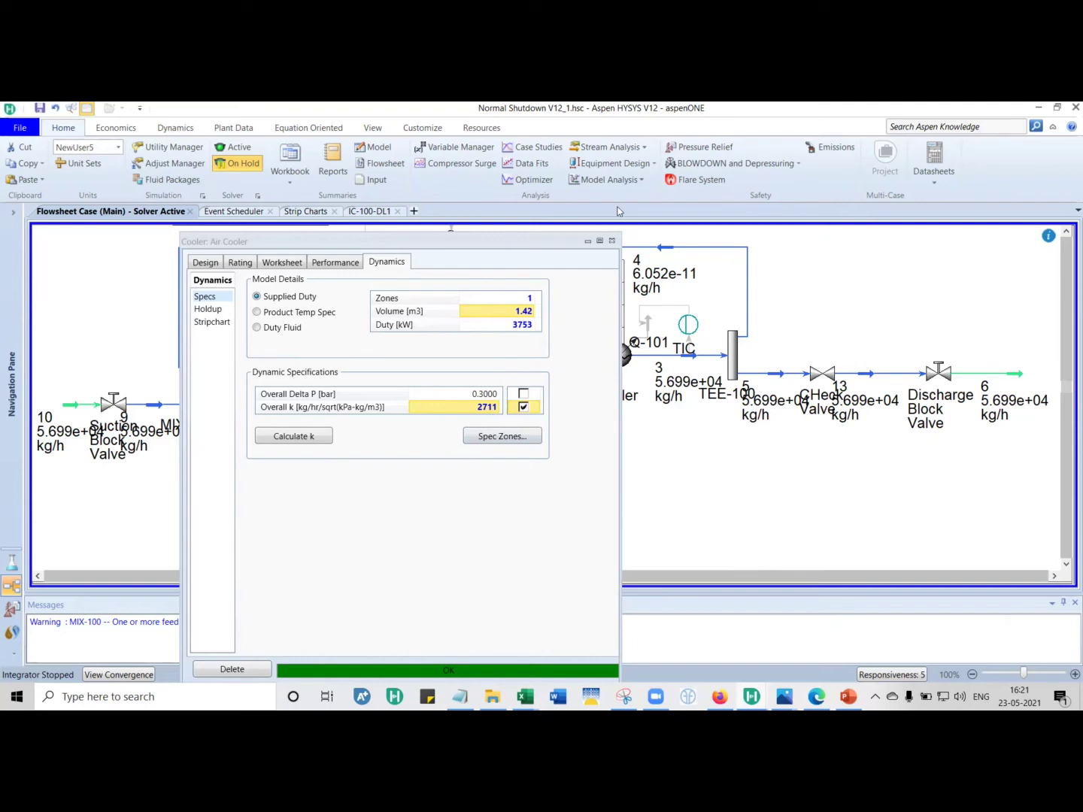
left_click(612, 241)
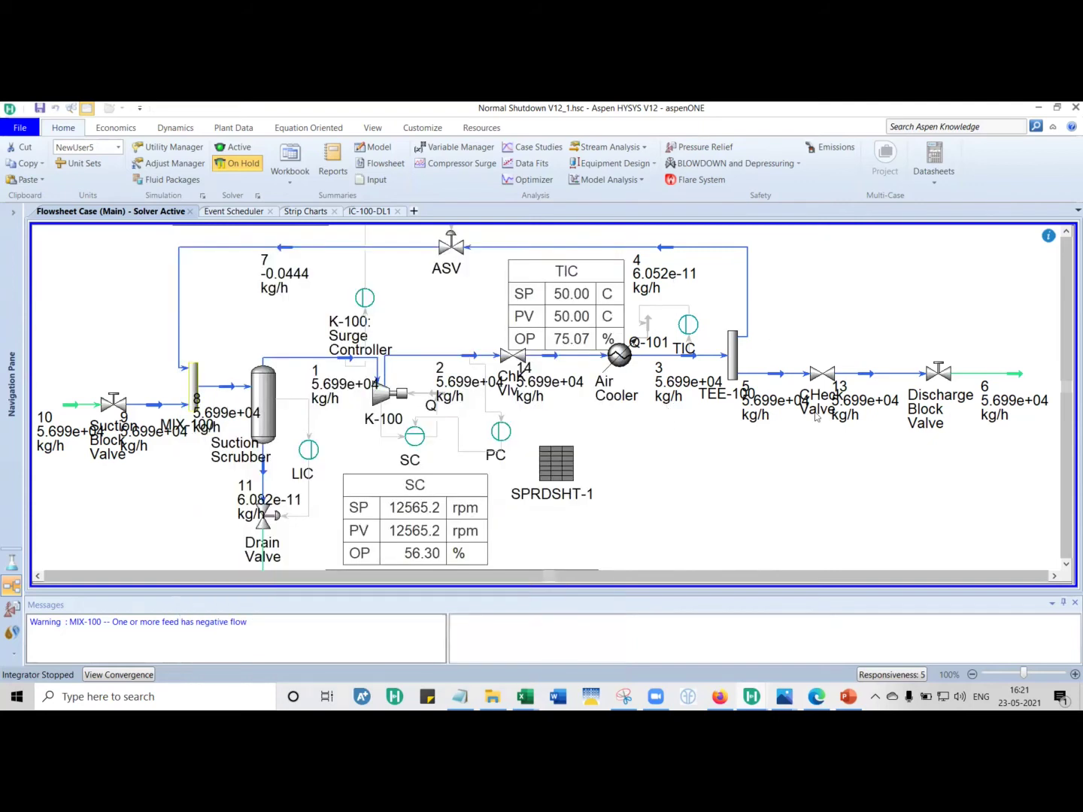
Examine the ChK Vlv valve's dynamic specifications, including the backflow prevention option, conductance and friction Delta P, and close its window
double_click(514, 357)
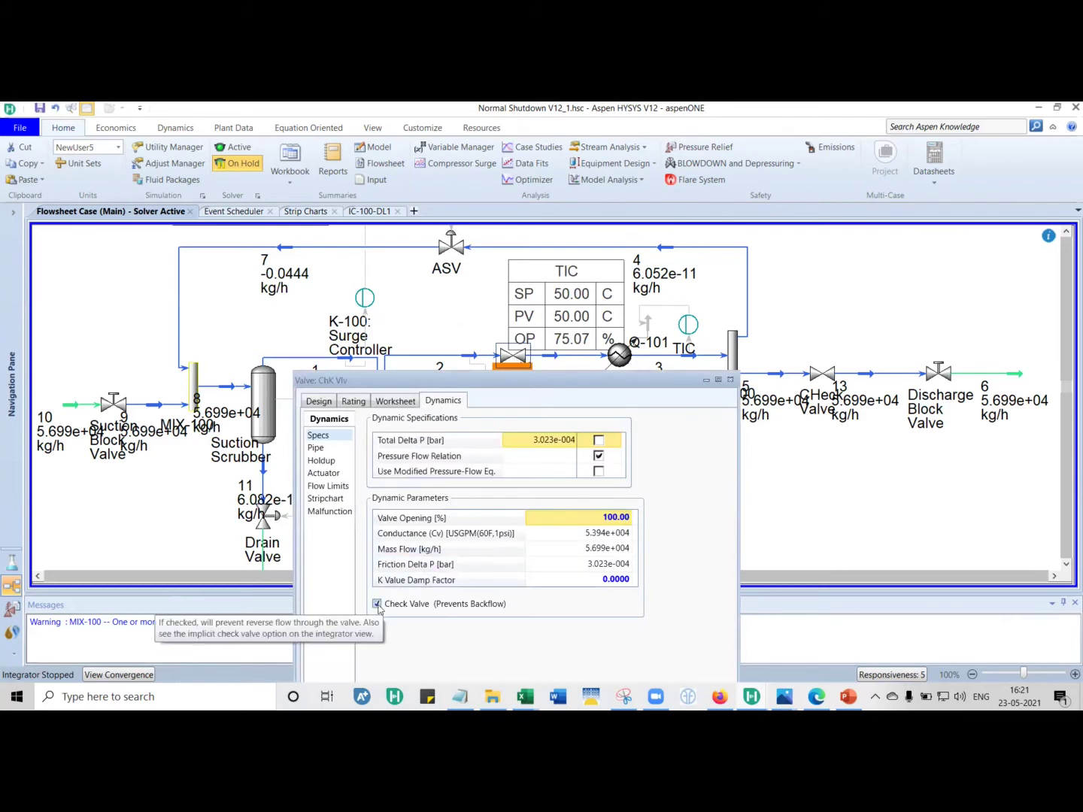
mouse_move(618, 560)
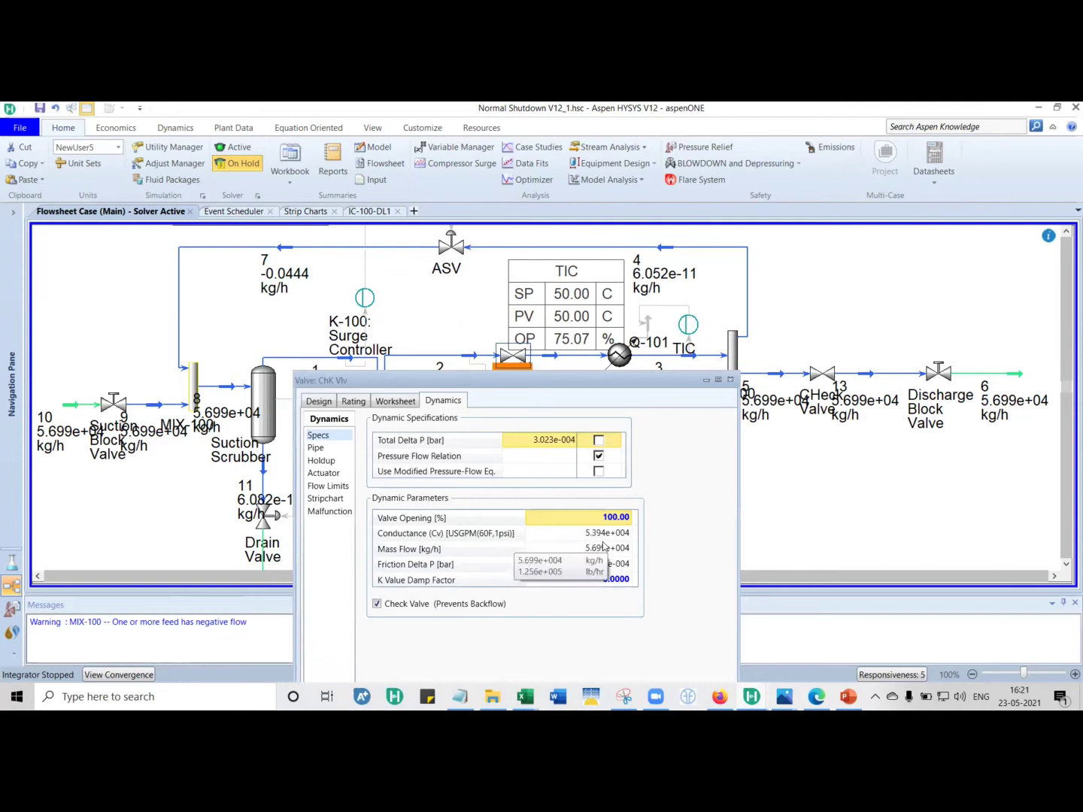
left_click(600, 534)
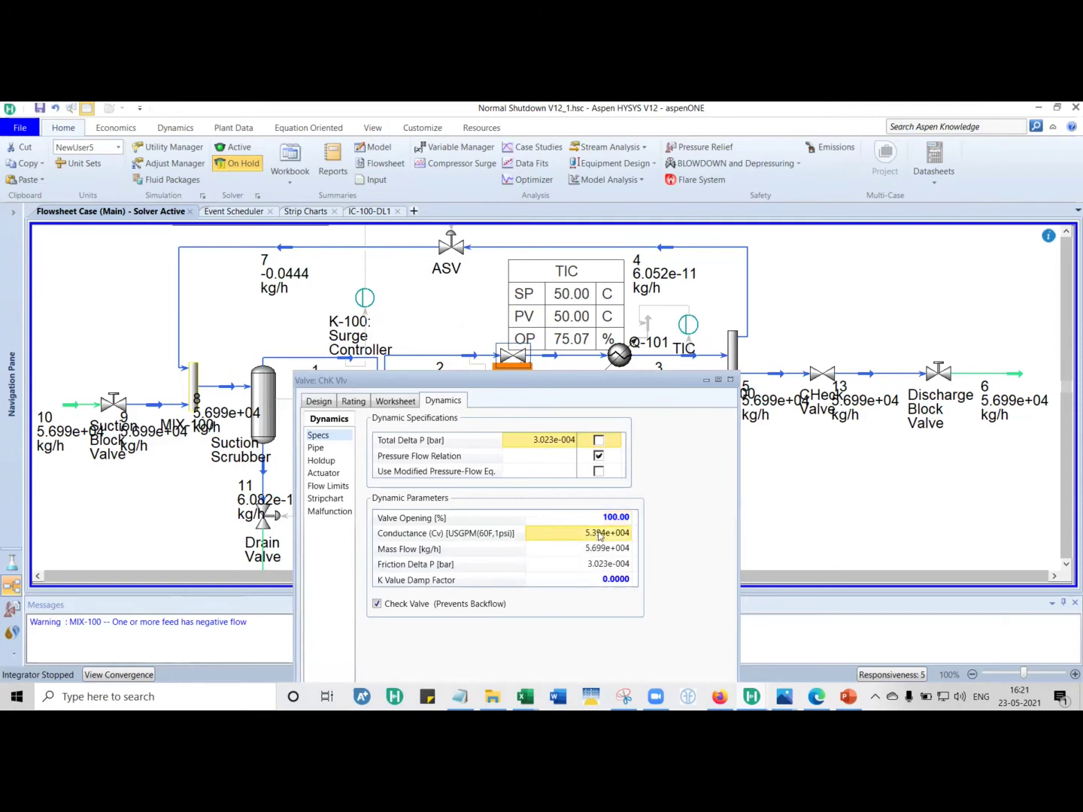
left_click(607, 566)
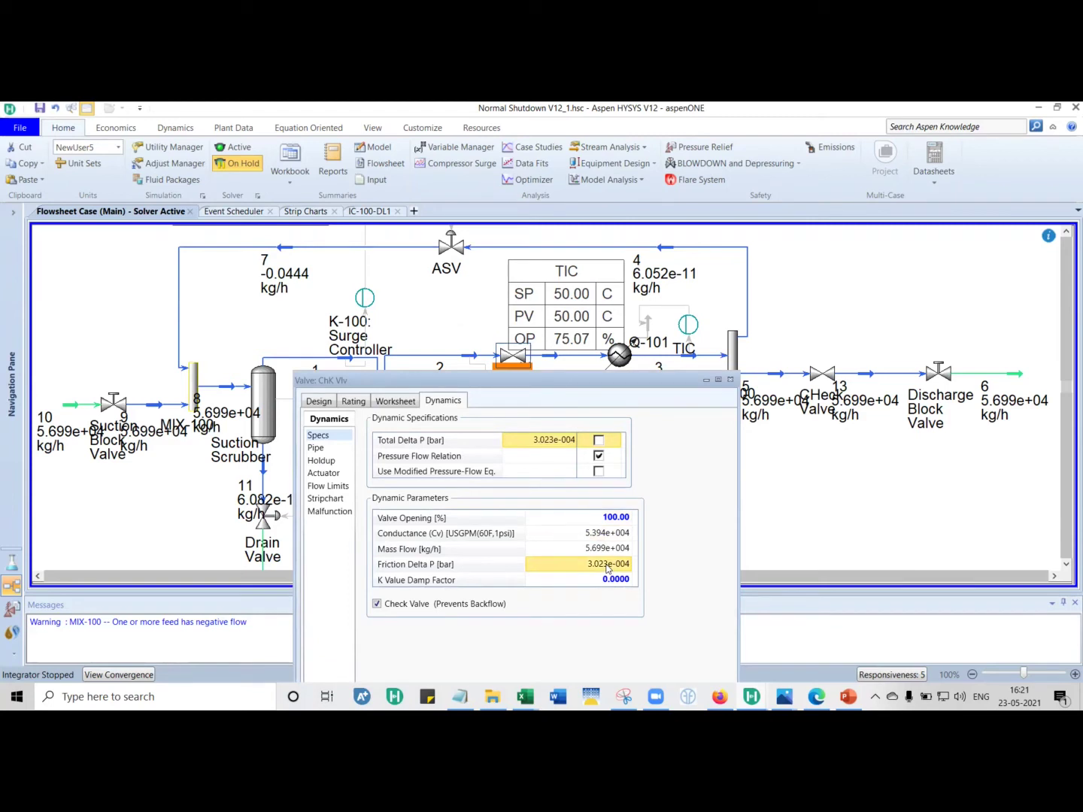
left_click(729, 379)
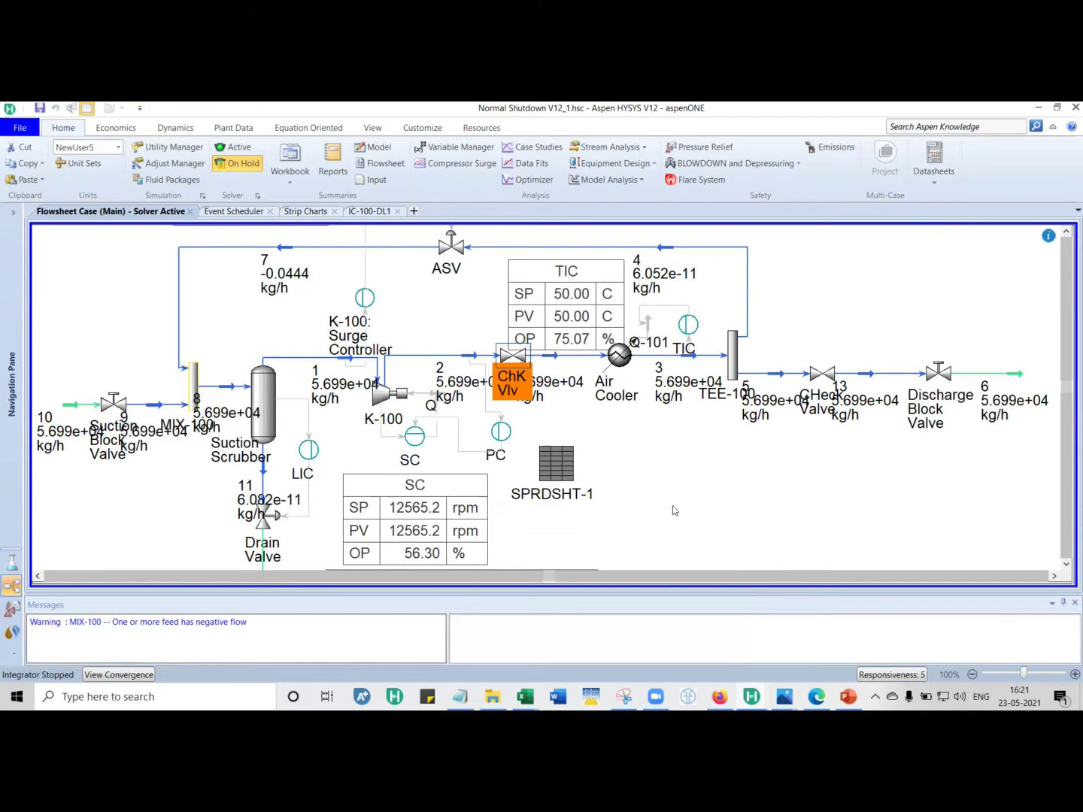
Review the Suction Block Valve's sizing data, including its operating characteristic, valve opening and Cg, and close its window
left_click(672, 476)
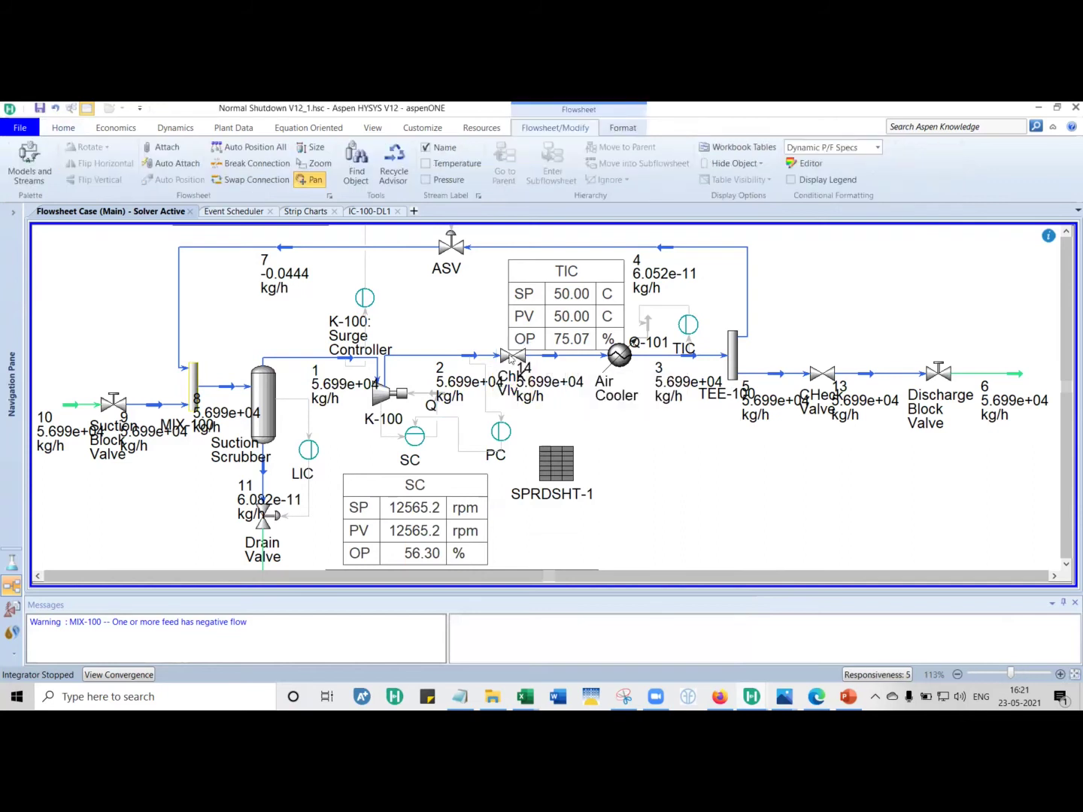
mouse_move(504, 352)
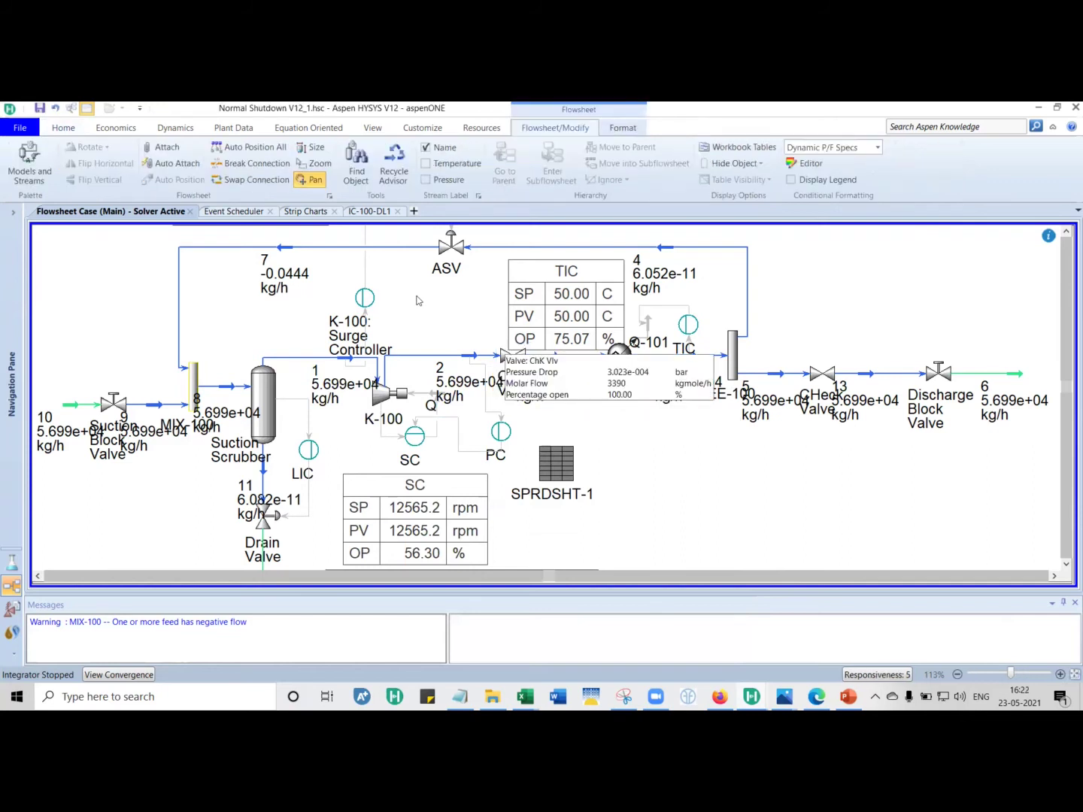
double_click(111, 403)
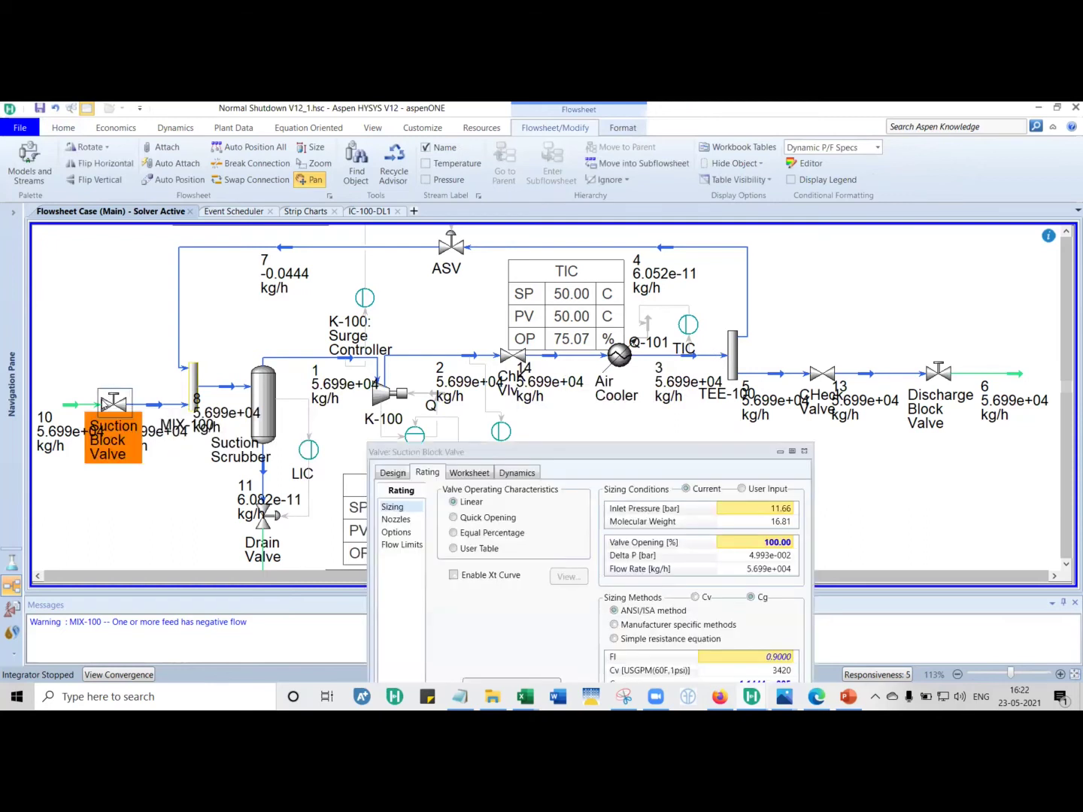
left_click_drag(668, 455, 543, 279)
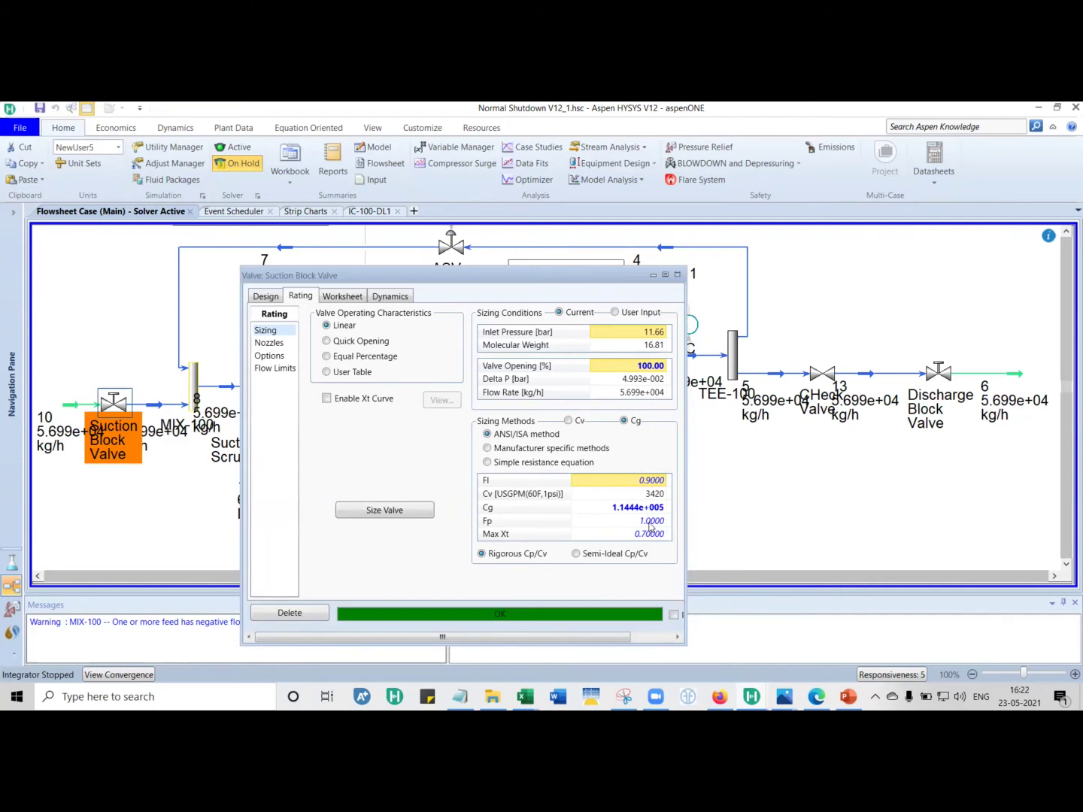
left_click(677, 274)
left_click(677, 282)
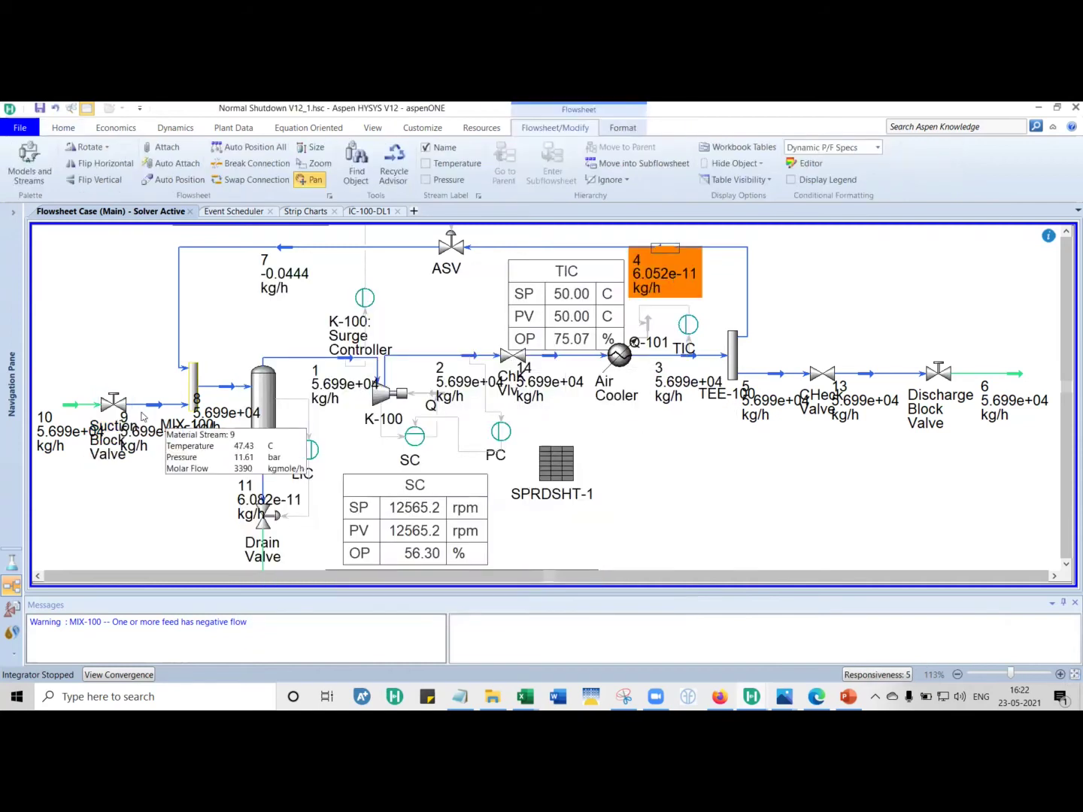
Inspect the Suction Block Valve, Suction Scrubber and Air Cooler on the flowsheet, checking the cooler's pressure drop and duty summary
left_click(115, 406)
mouse_move(117, 408)
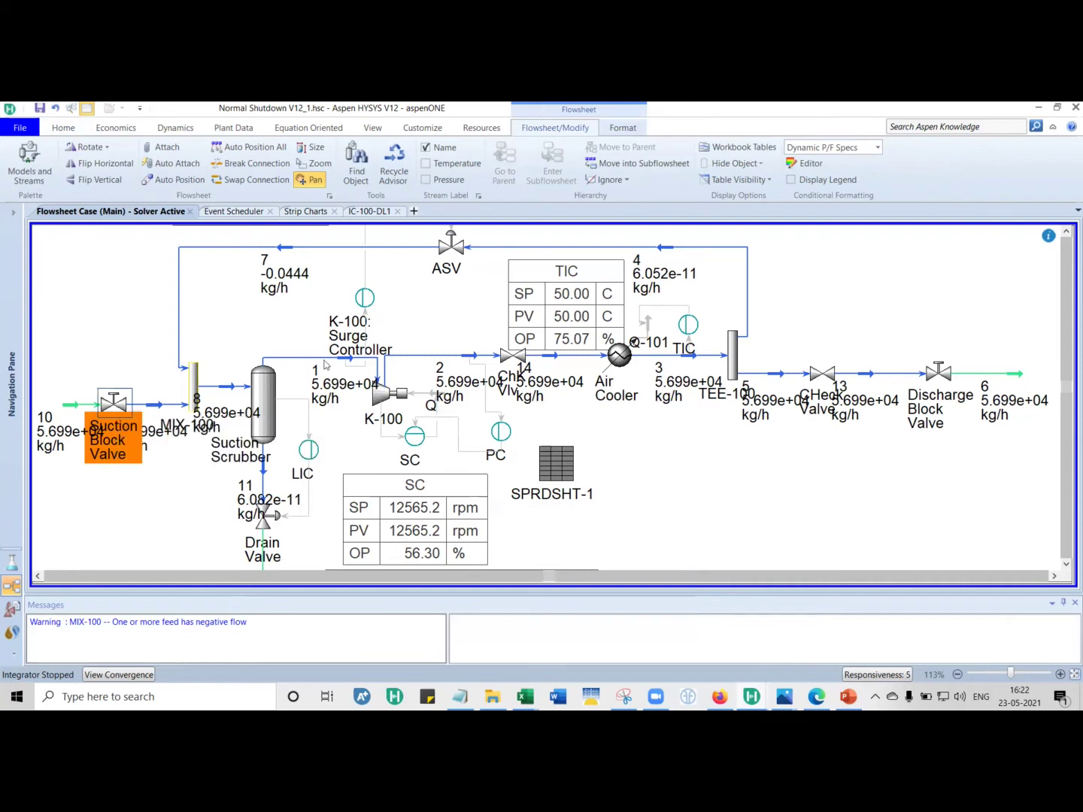
left_click(261, 402)
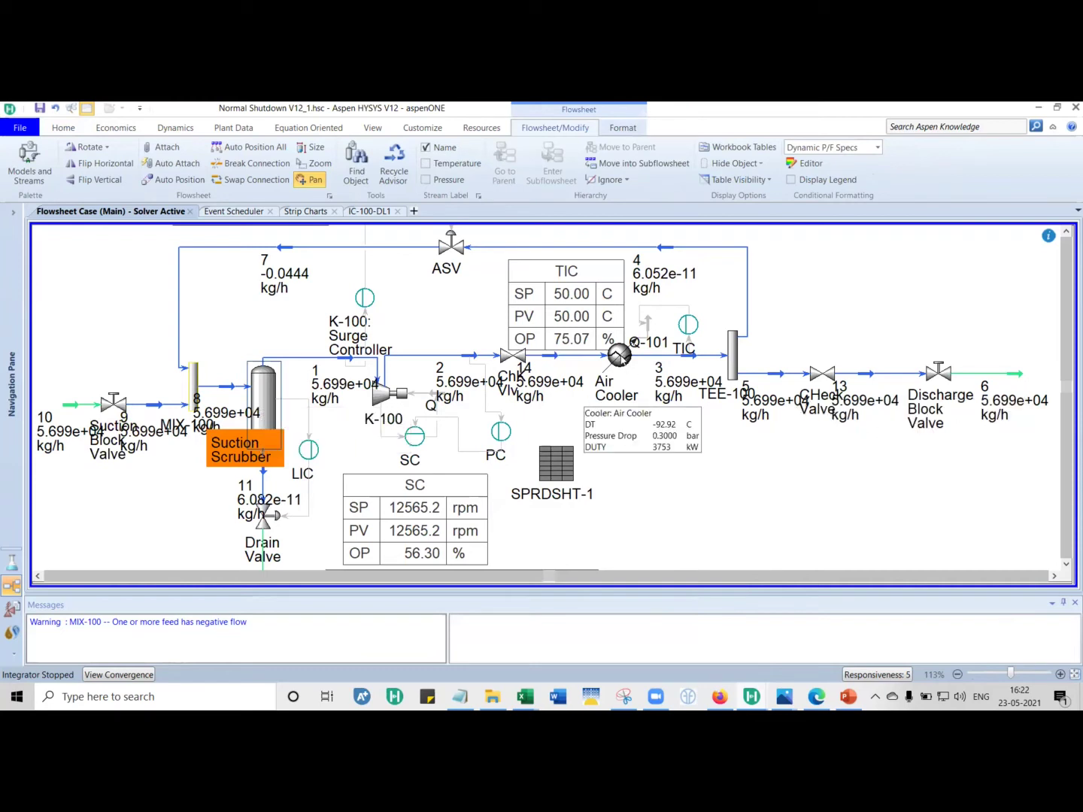
left_click(620, 354)
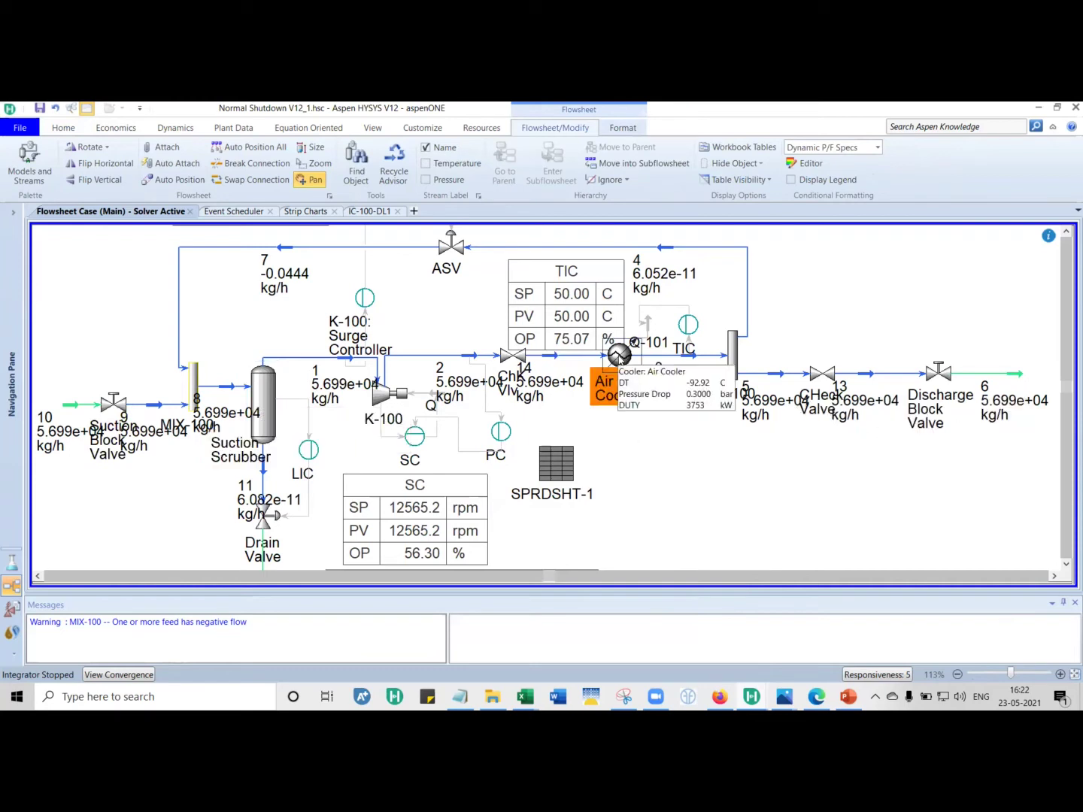
Plot compressor K-100's head curves, examine the operating point and surge curve, and close the plot
double_click(380, 393)
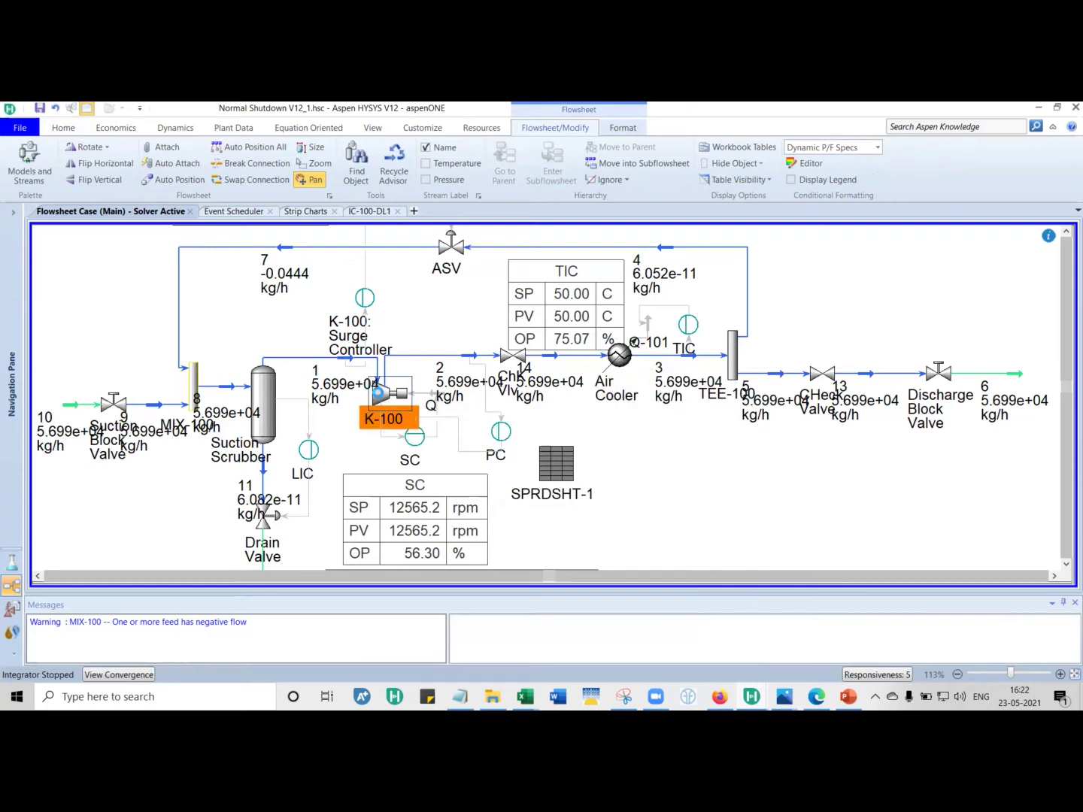
left_click(496, 368)
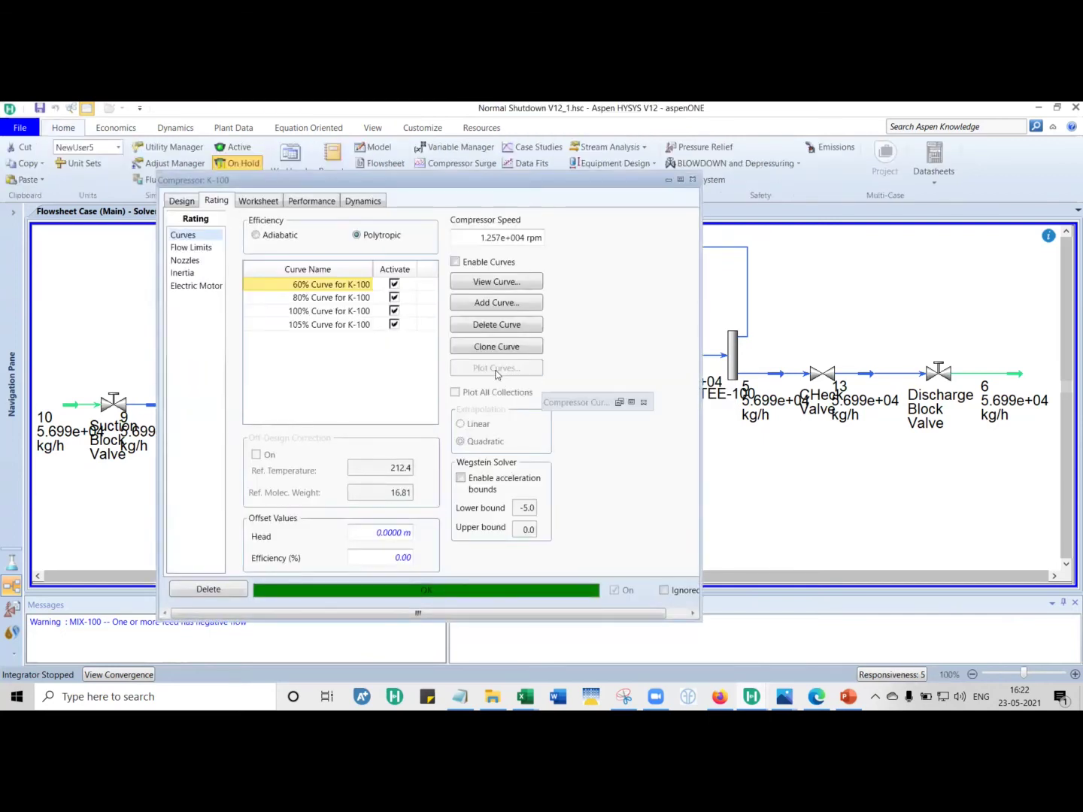
left_click_drag(677, 402, 476, 277)
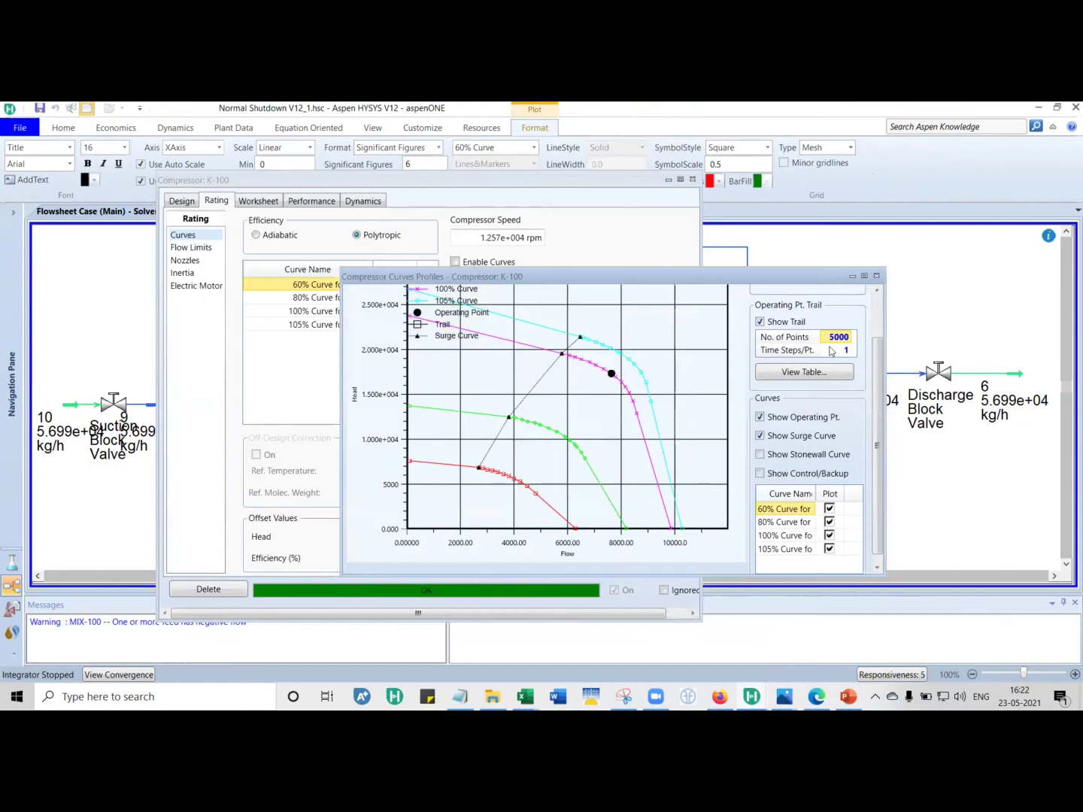
left_click(876, 277)
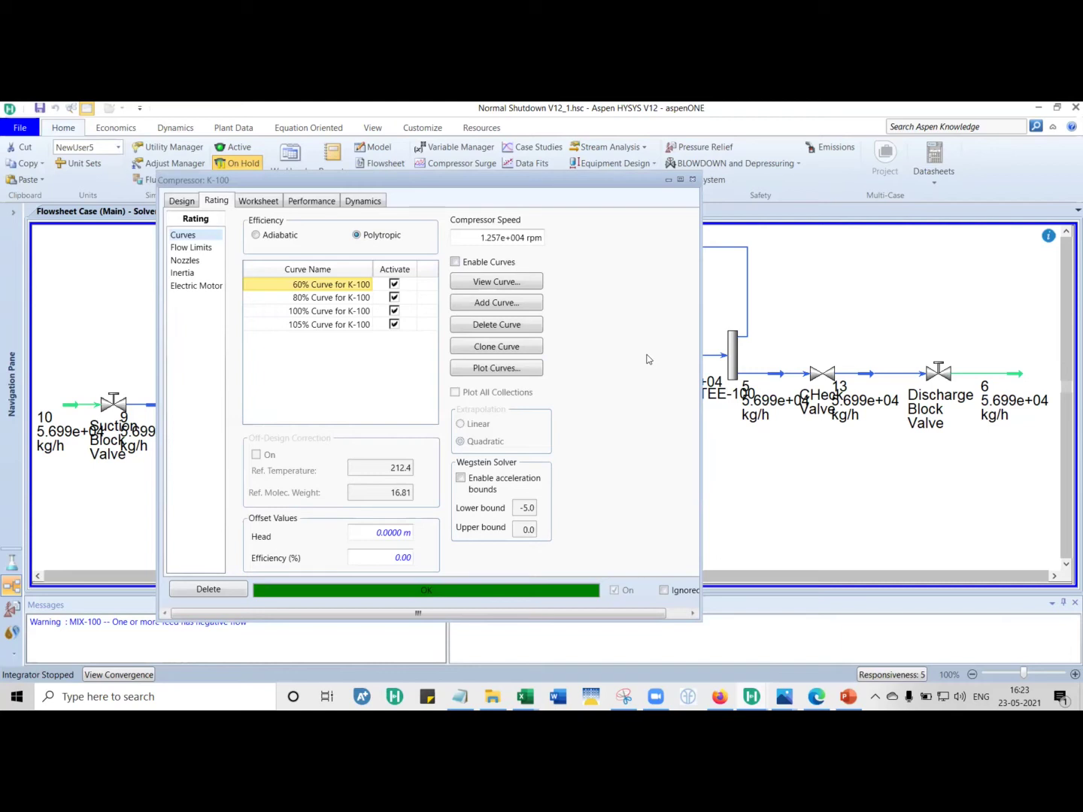
Examine K-100's 60% curve table, highlighting the flow, head and efficiency rows from 2683.32 to 4804.56 ACT_m3/h, and close it
left_click(535, 283)
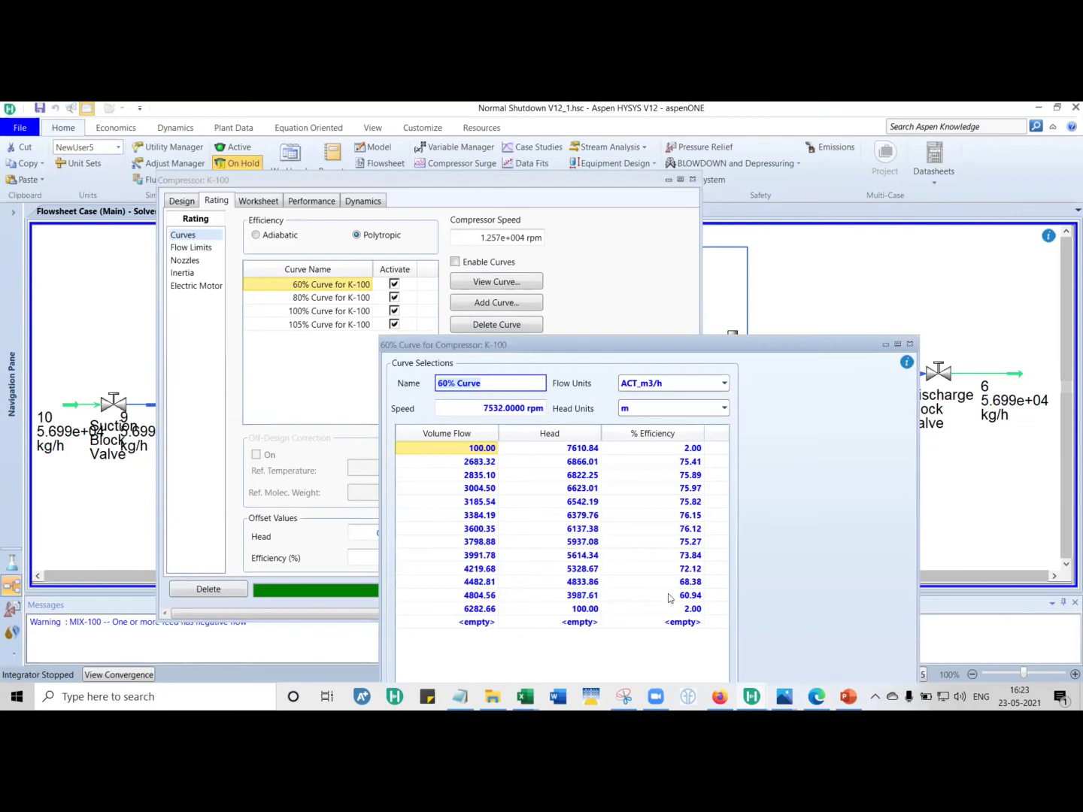
left_click_drag(804, 348, 680, 336)
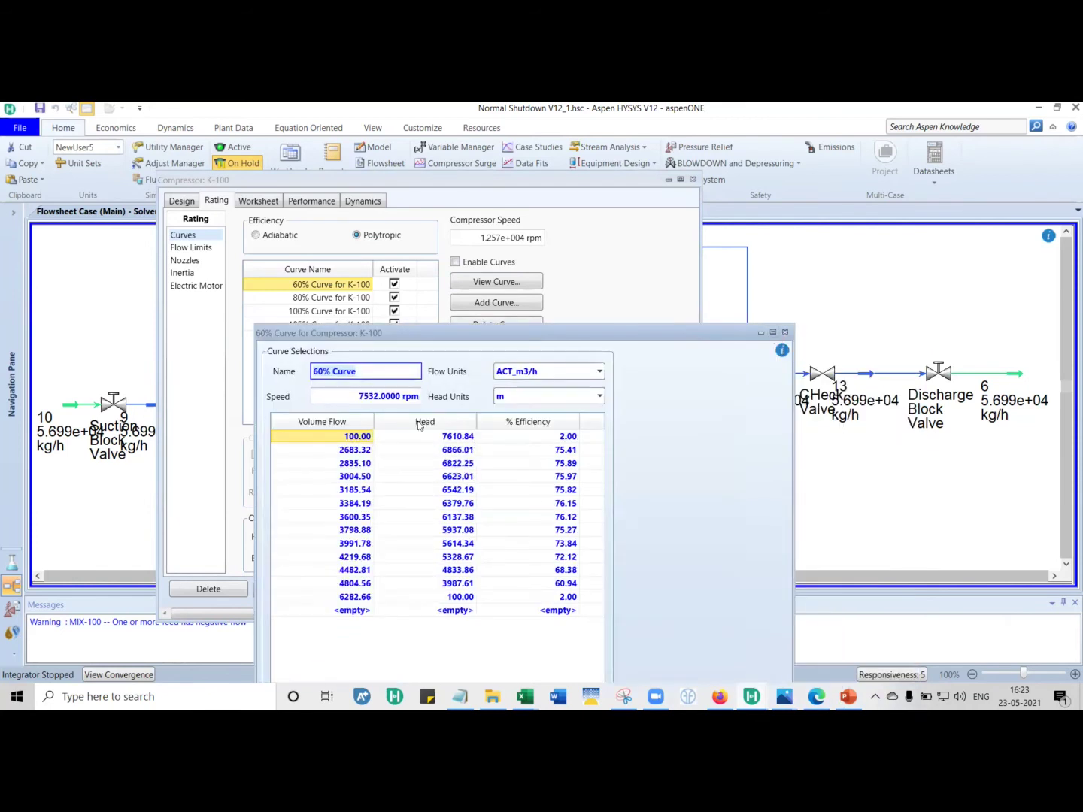
left_click(331, 451)
key("shift+Down")
key("shift+Down")
key("shift+Down")
key("shift+Down")
key("shift+Down")
key("shift+Down")
key("shift+Down")
key("shift+Down")
key("shift+Down")
key("shift+Down")
key("shift+Down")
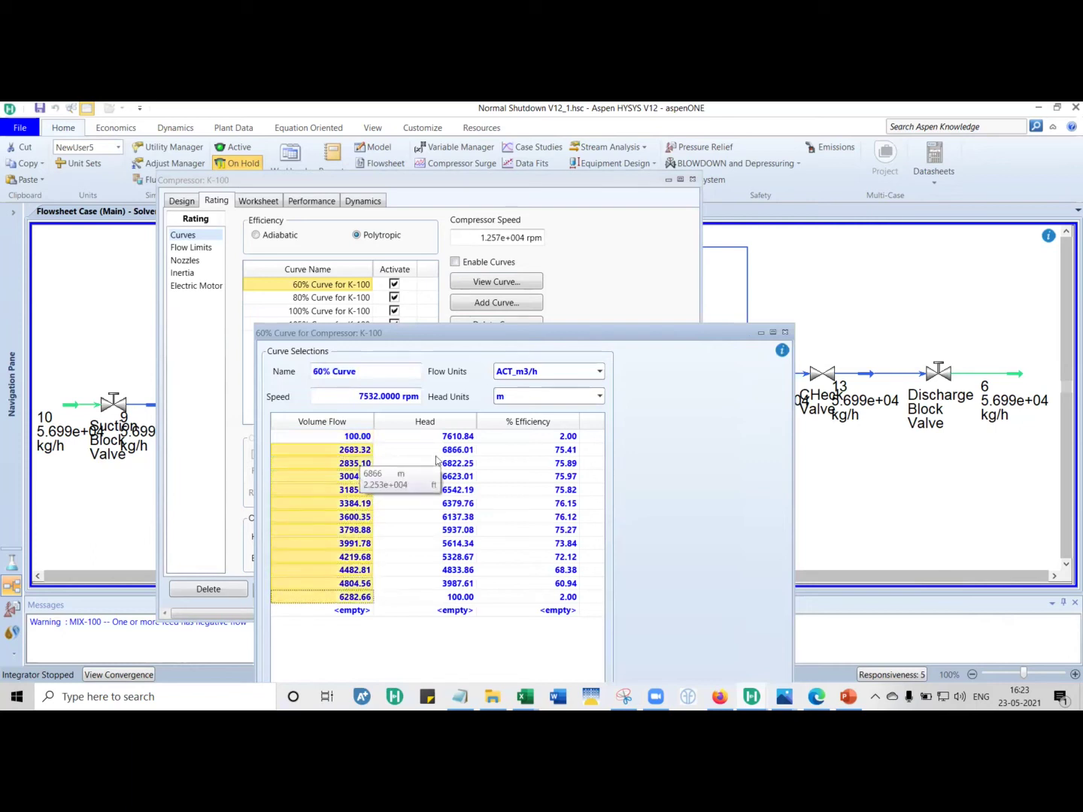
key("shift+Up")
key("shift+Right")
key("shift+Right")
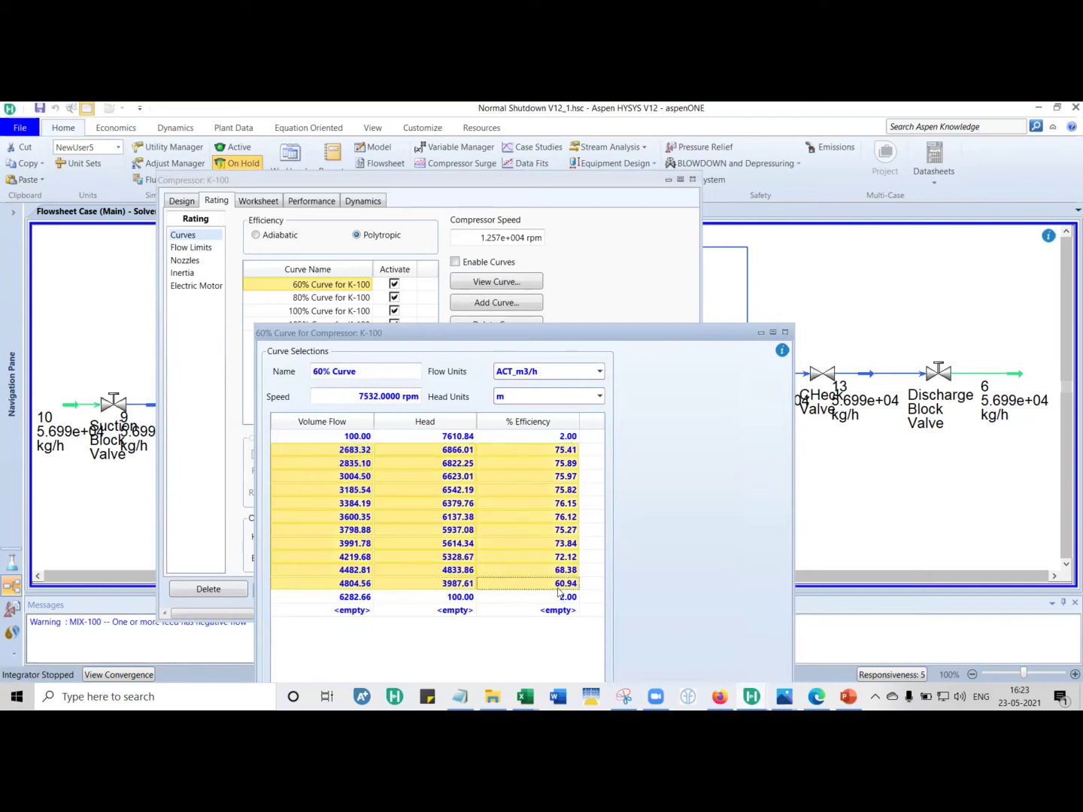
left_click(785, 331)
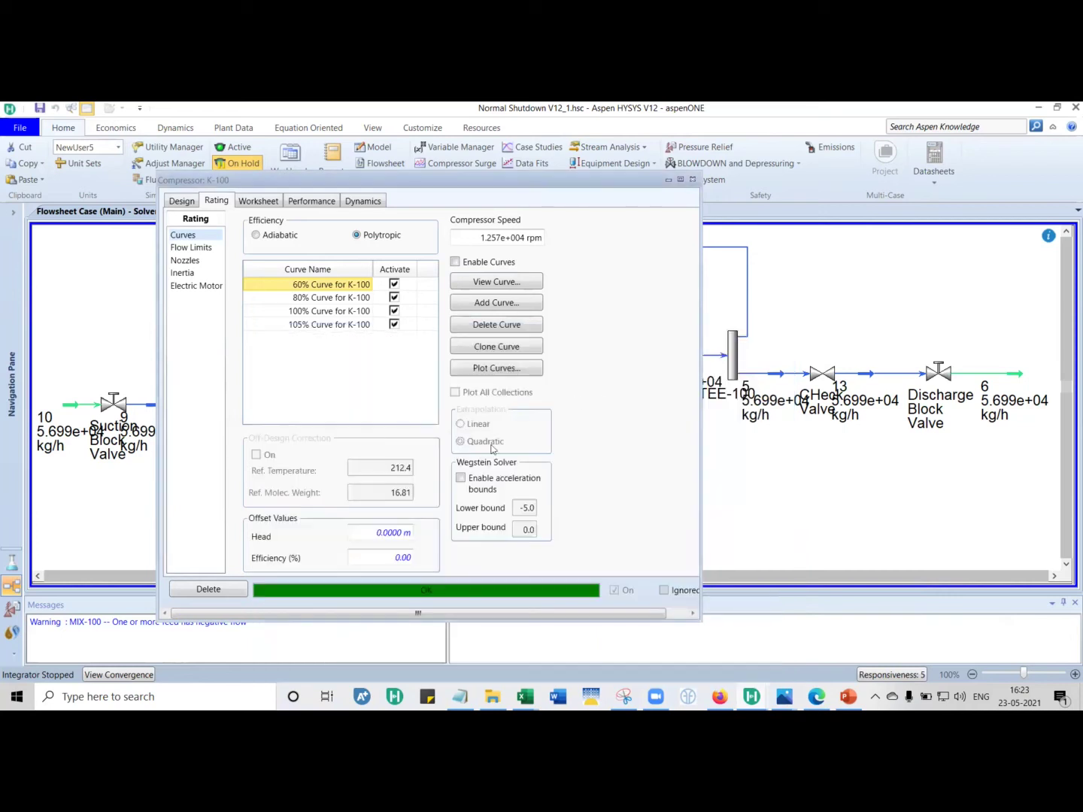
Show the control and backup lines on K-100's head curve plot and close the plot
left_click(496, 367)
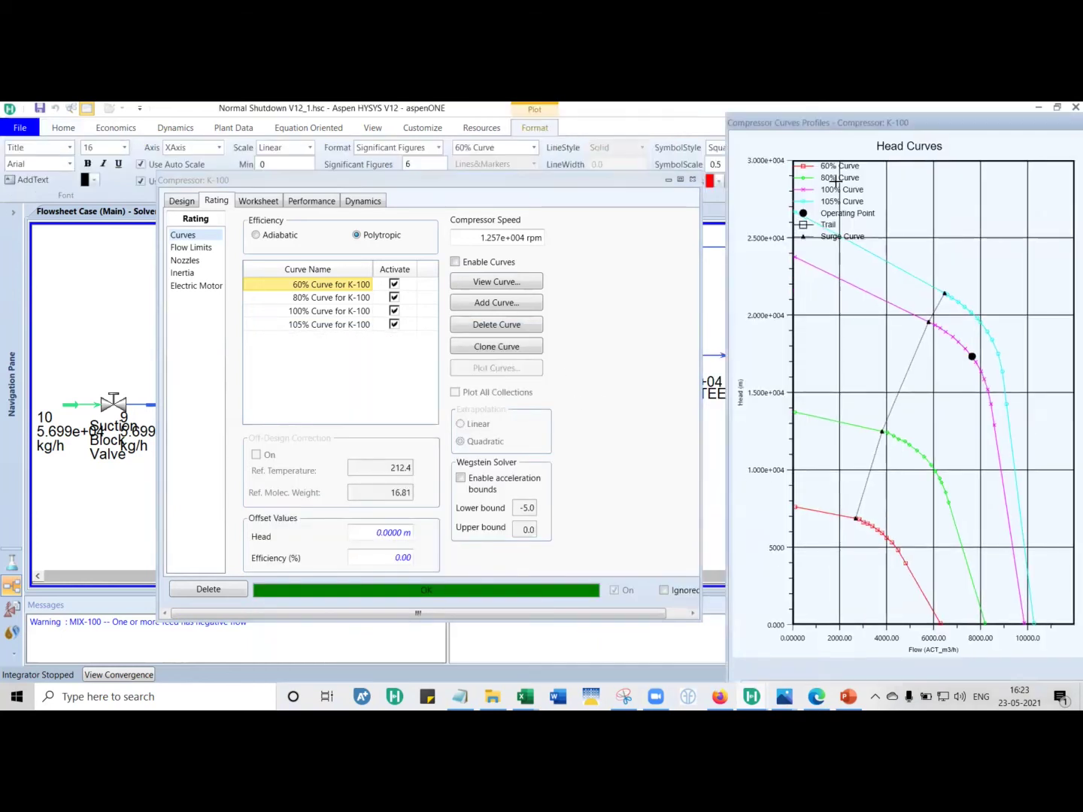
left_click_drag(866, 129, 274, 131)
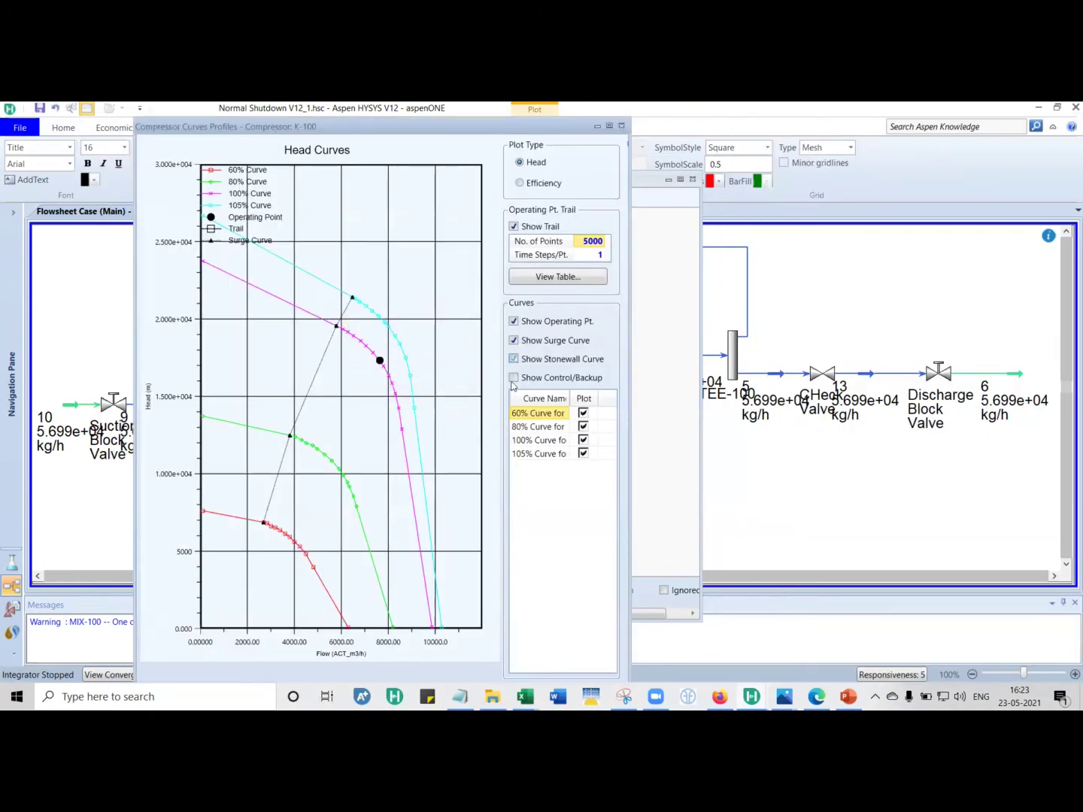
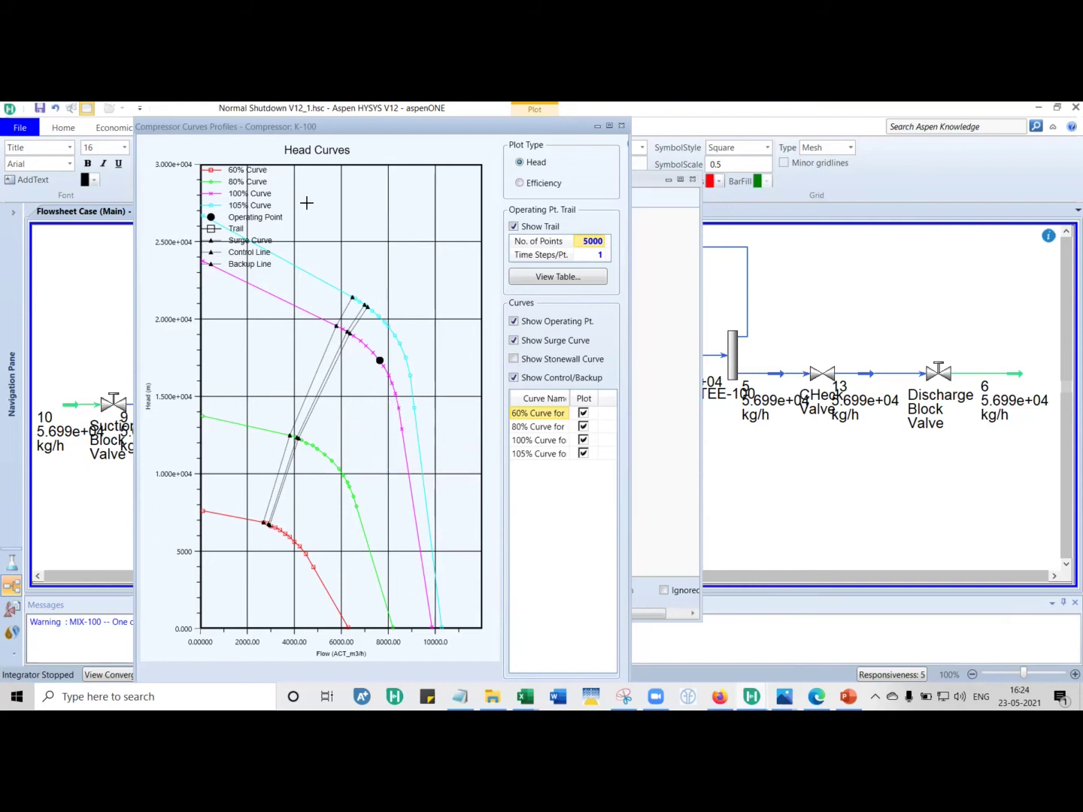
left_click(621, 126)
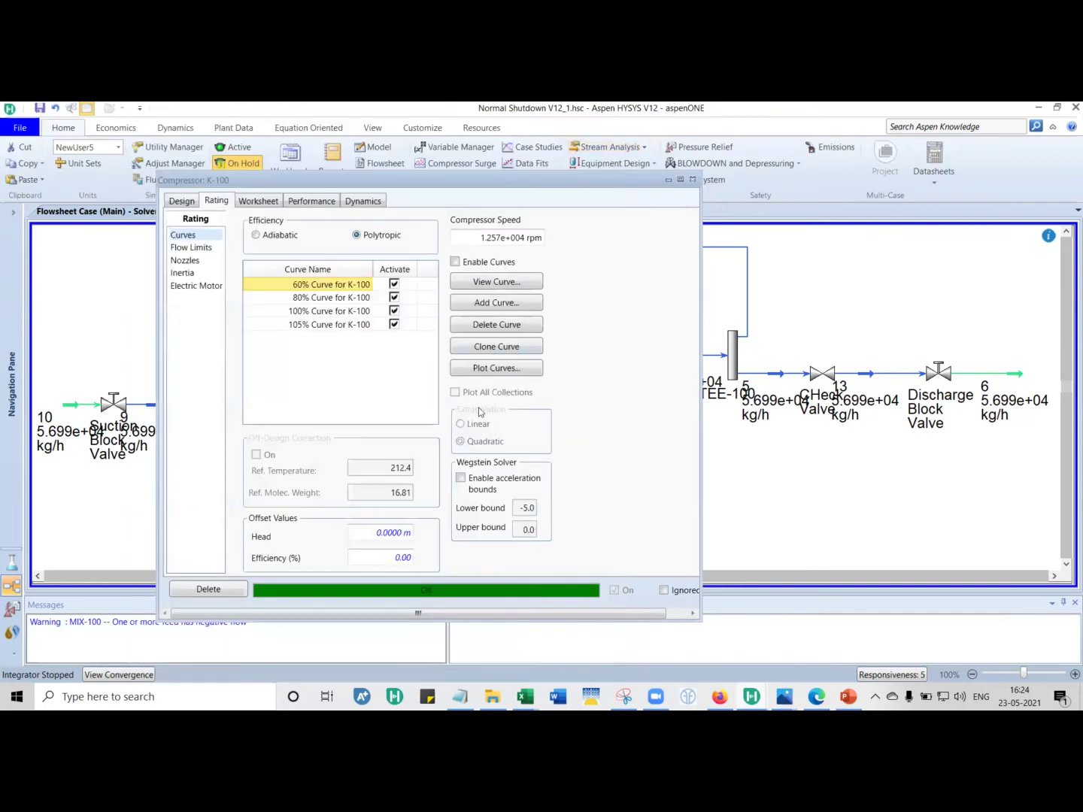
Reopen K-100's head curve plot to examine the operating point and the surge, control and backup lines, and close the plot and compressor windows
left_click(483, 369)
mouse_move(408, 368)
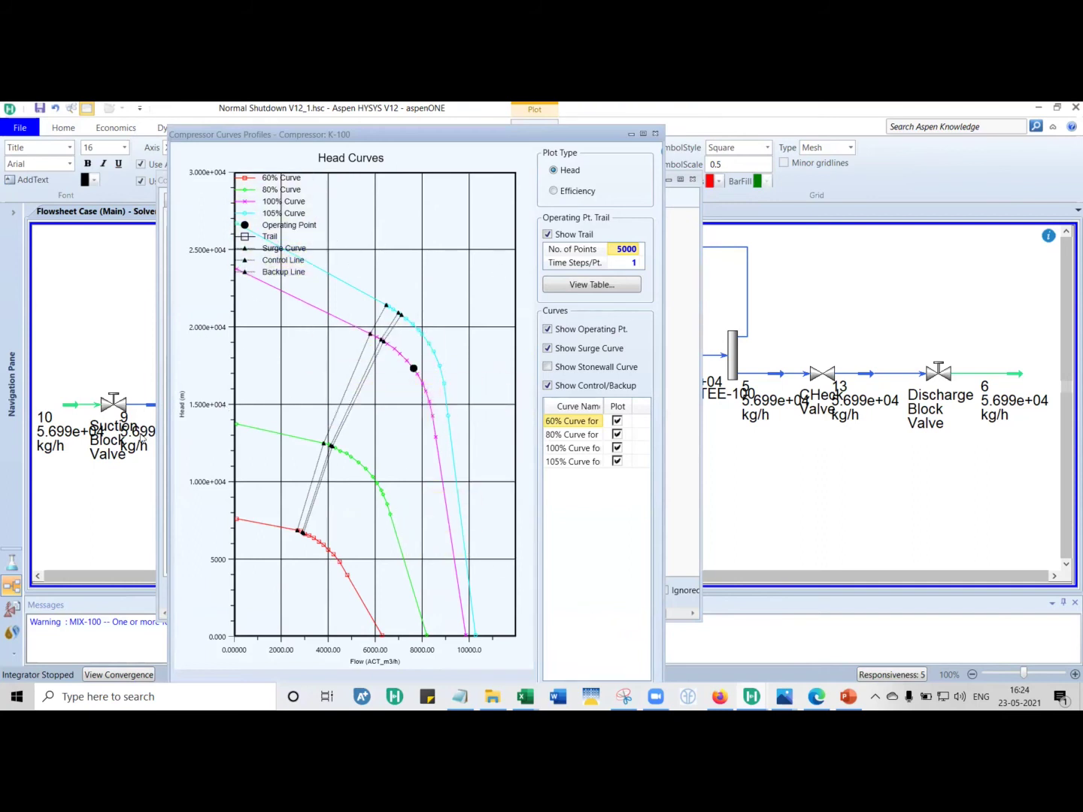
mouse_move(385, 311)
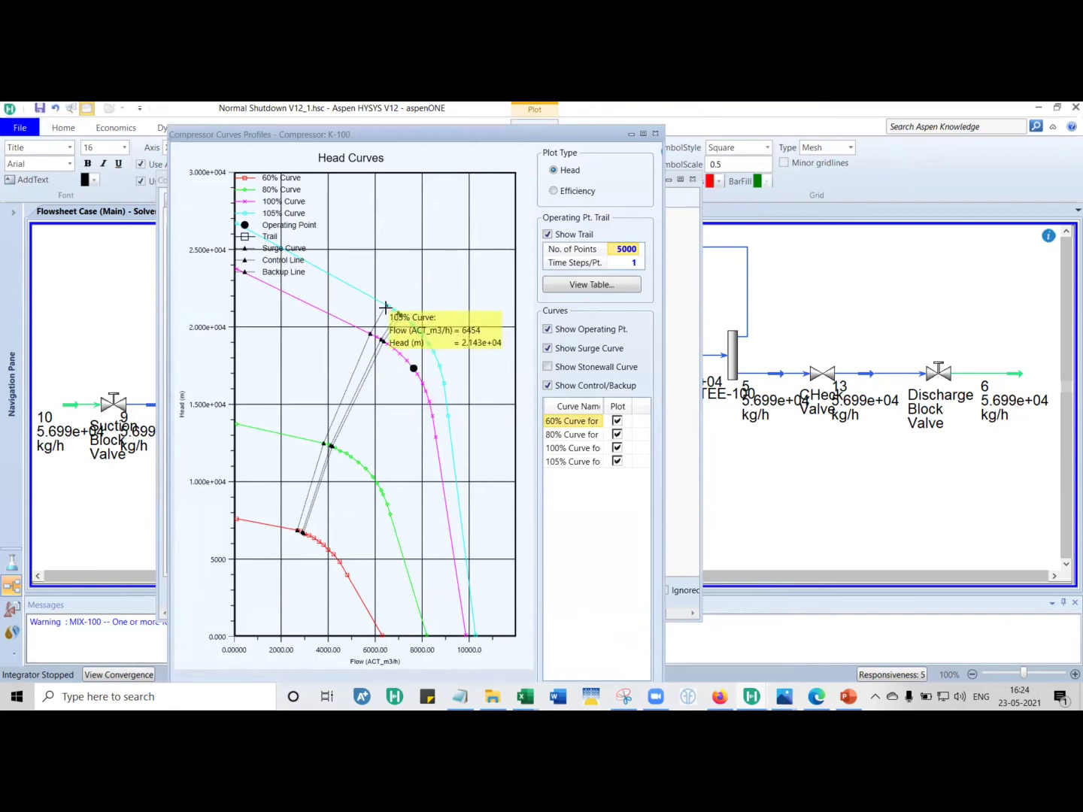
mouse_move(337, 427)
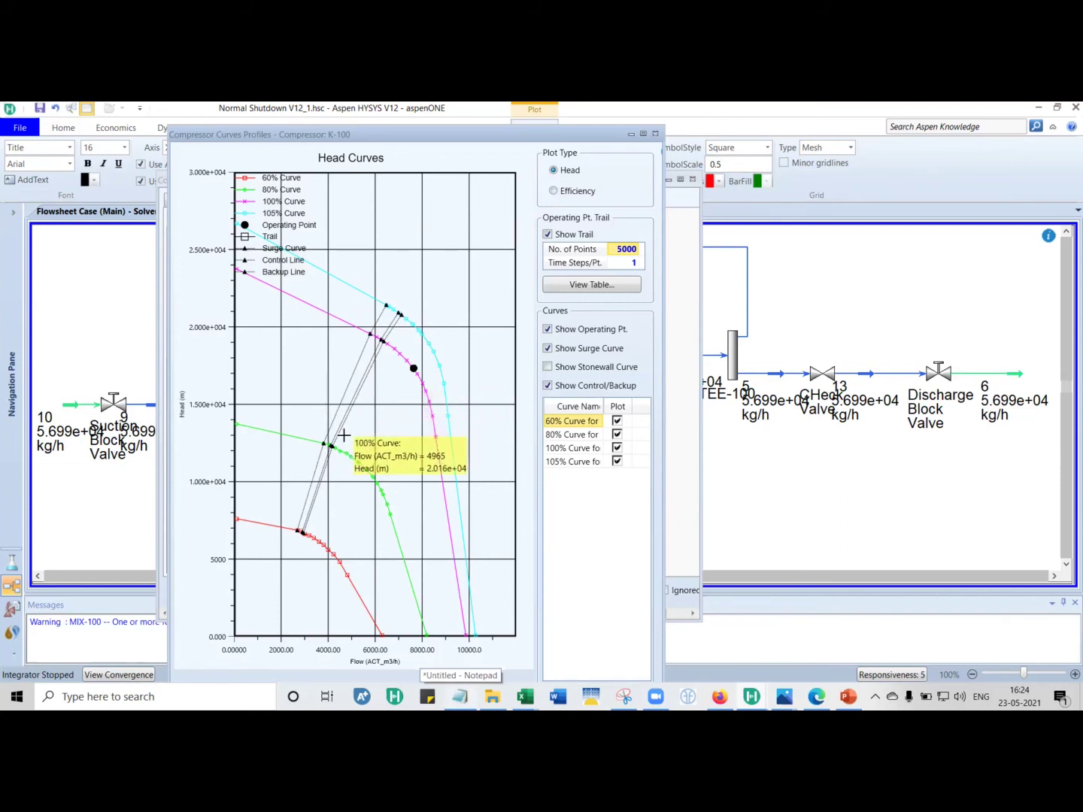
left_click(655, 134)
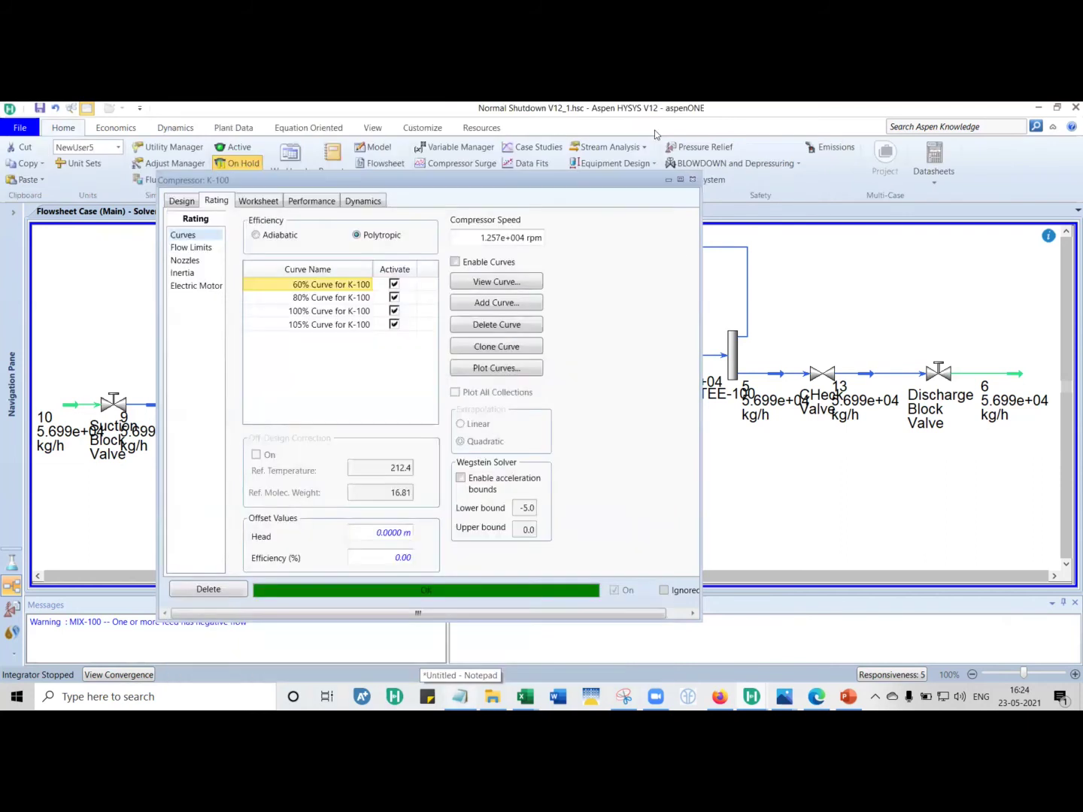
left_click(692, 180)
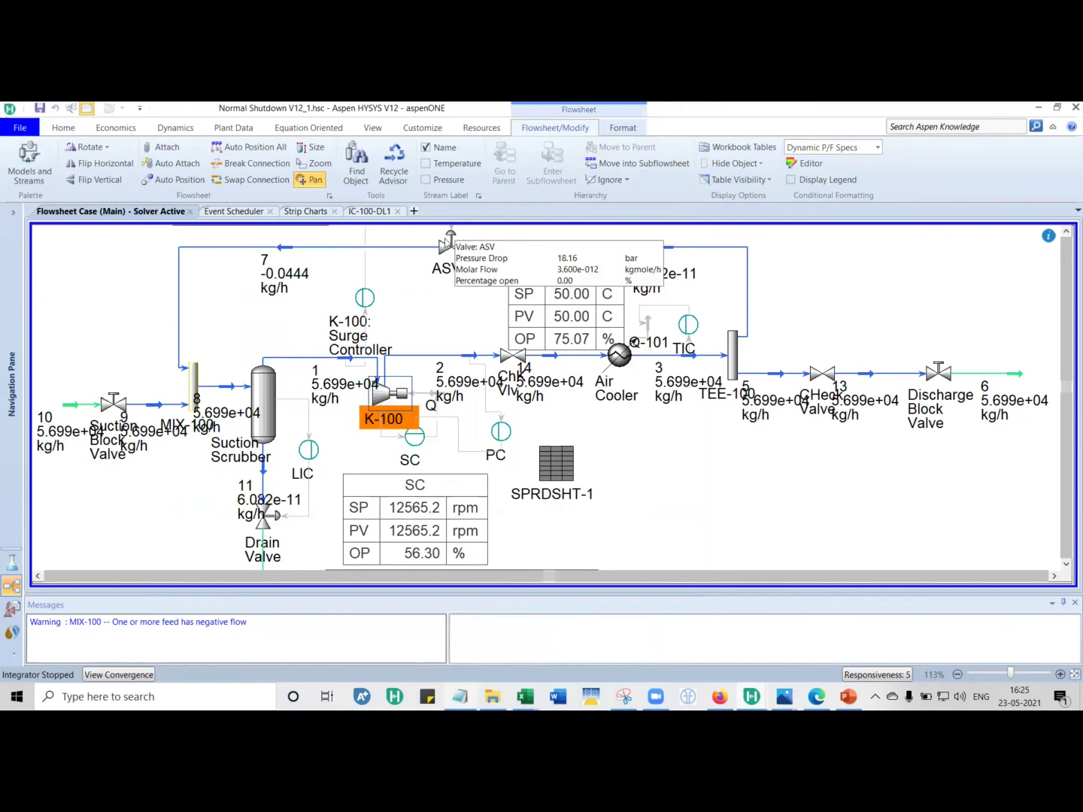
Open the ASV valve's sizing data and review its opening characteristic, Cv and Max Xt
double_click(452, 244)
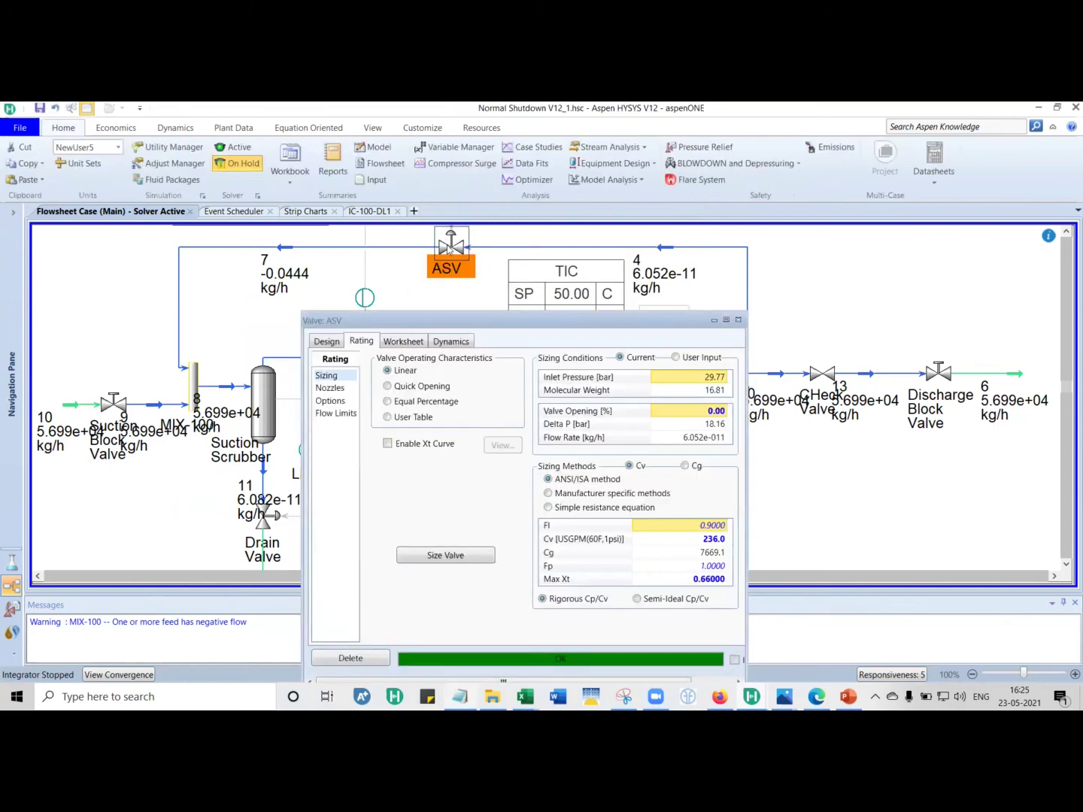
left_click_drag(542, 324, 327, 243)
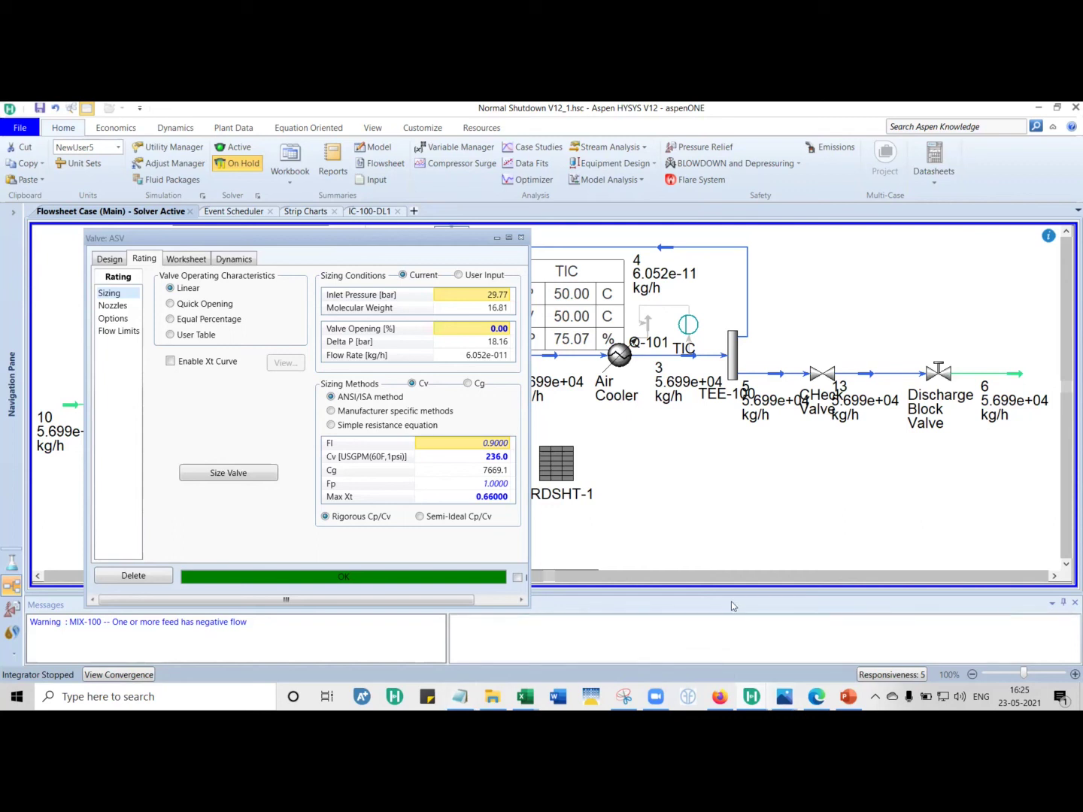
Switch to the Compressor training PDF in Edge and look through it for the anti-surge valve sizing tutorial and its equations
left_click(816, 696)
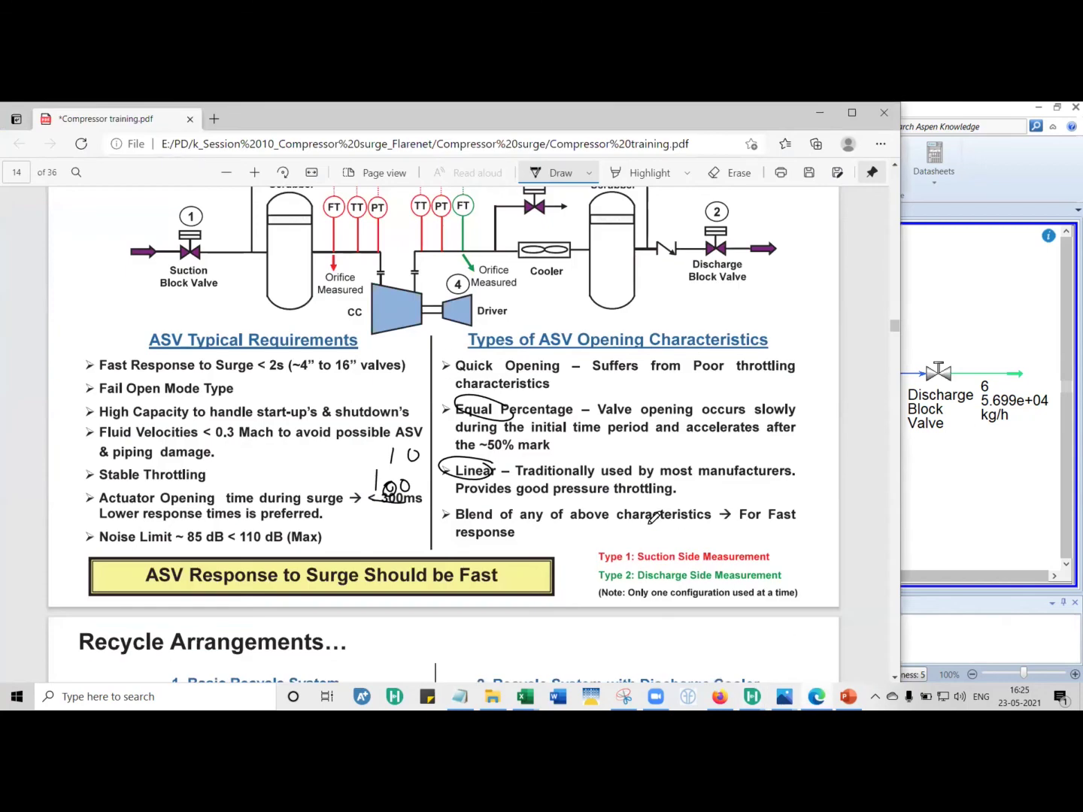
scroll(650, 519, "down", 15)
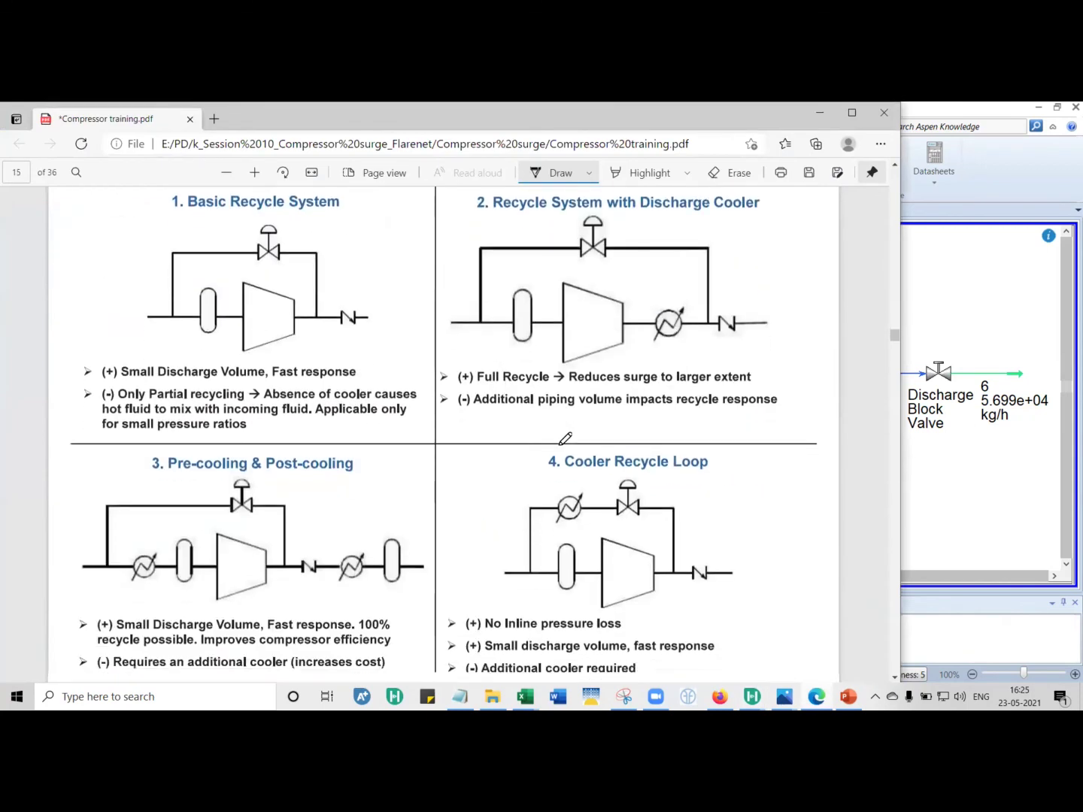
scroll(557, 454, "down", 15)
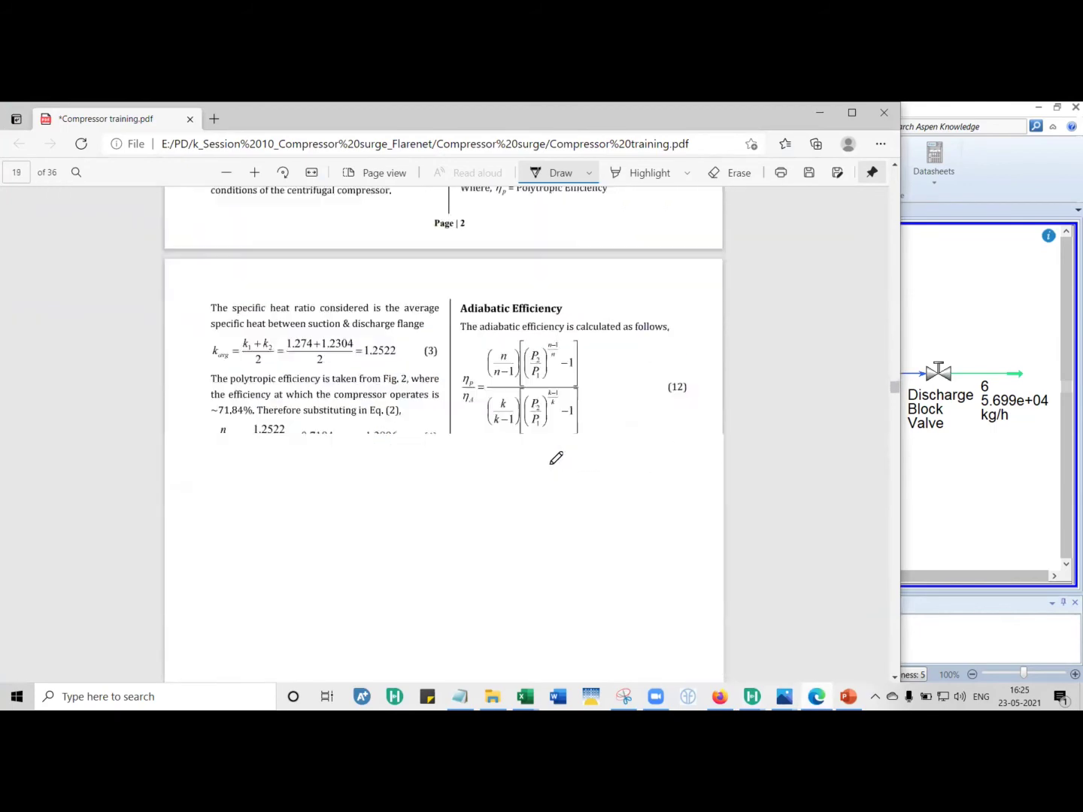
scroll(556, 456, "down", 10)
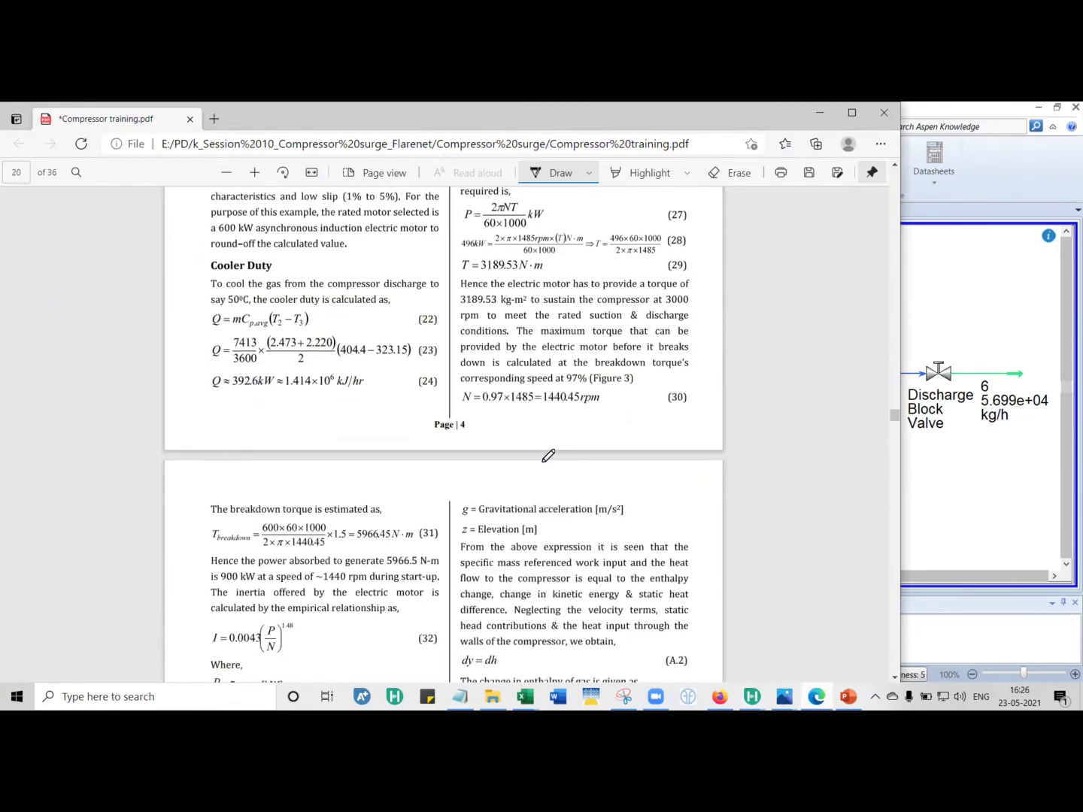
scroll(547, 457, "down", 10)
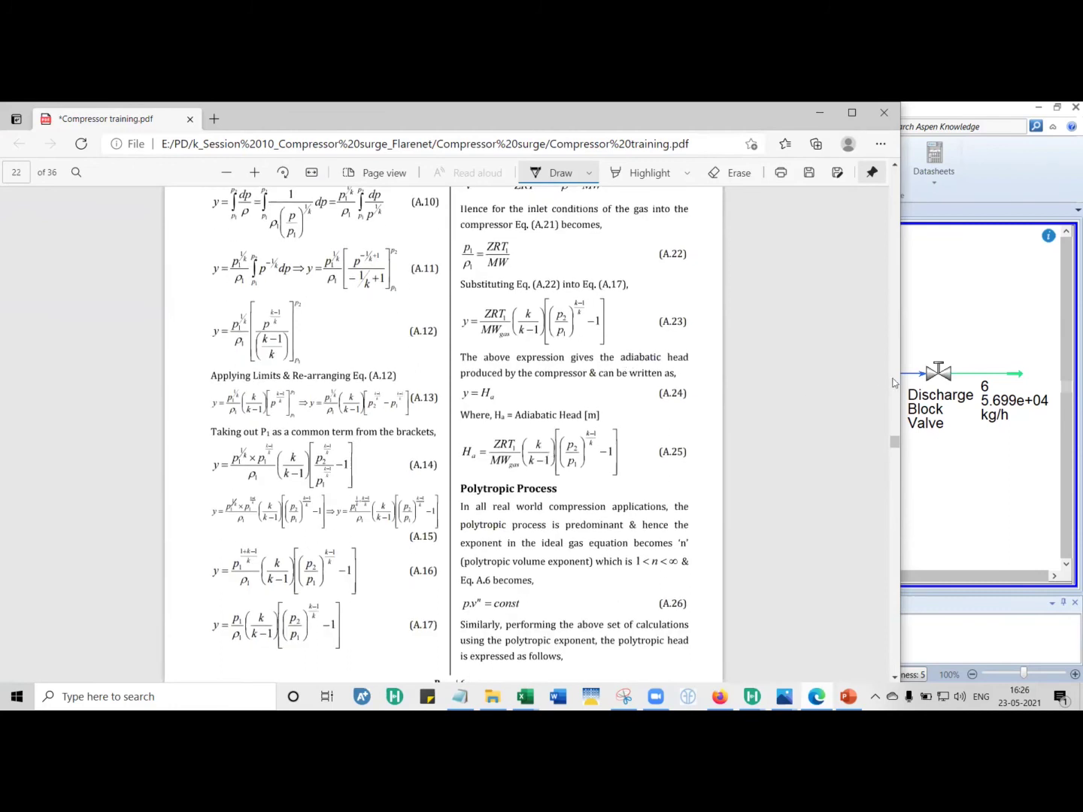
scroll(894, 386, "up", 3)
left_click(892, 393)
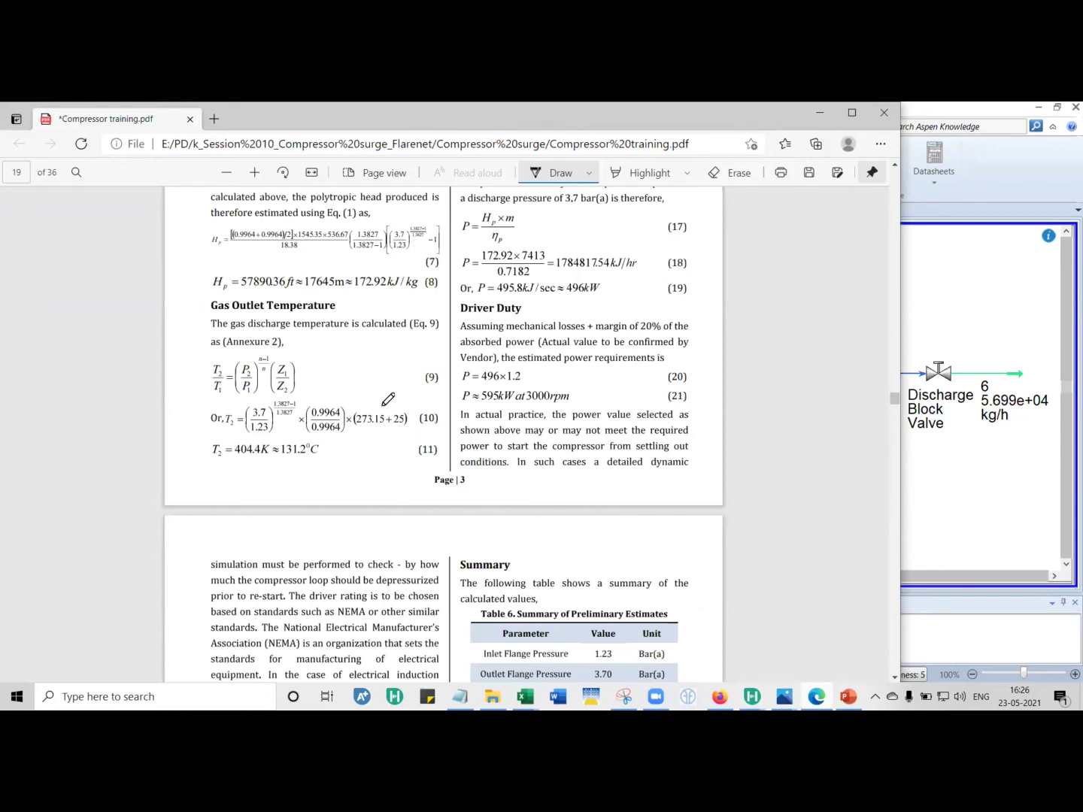
scroll(412, 402, "down", 20)
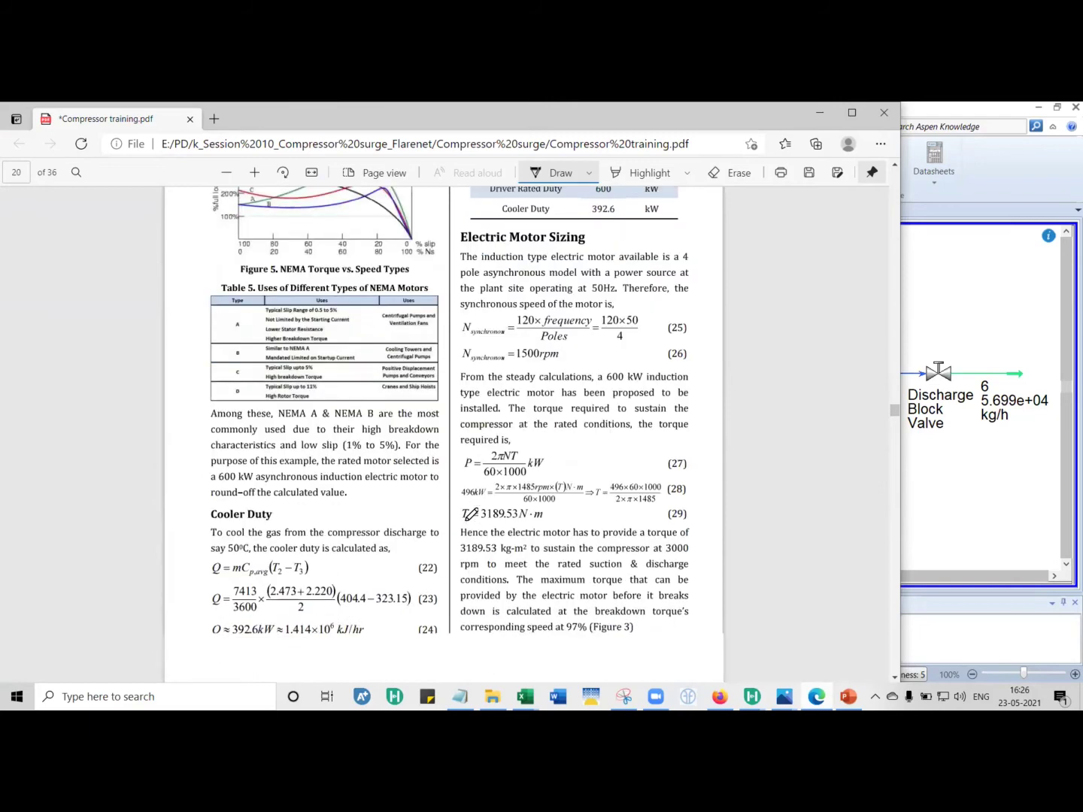
scroll(481, 528, "down", 20)
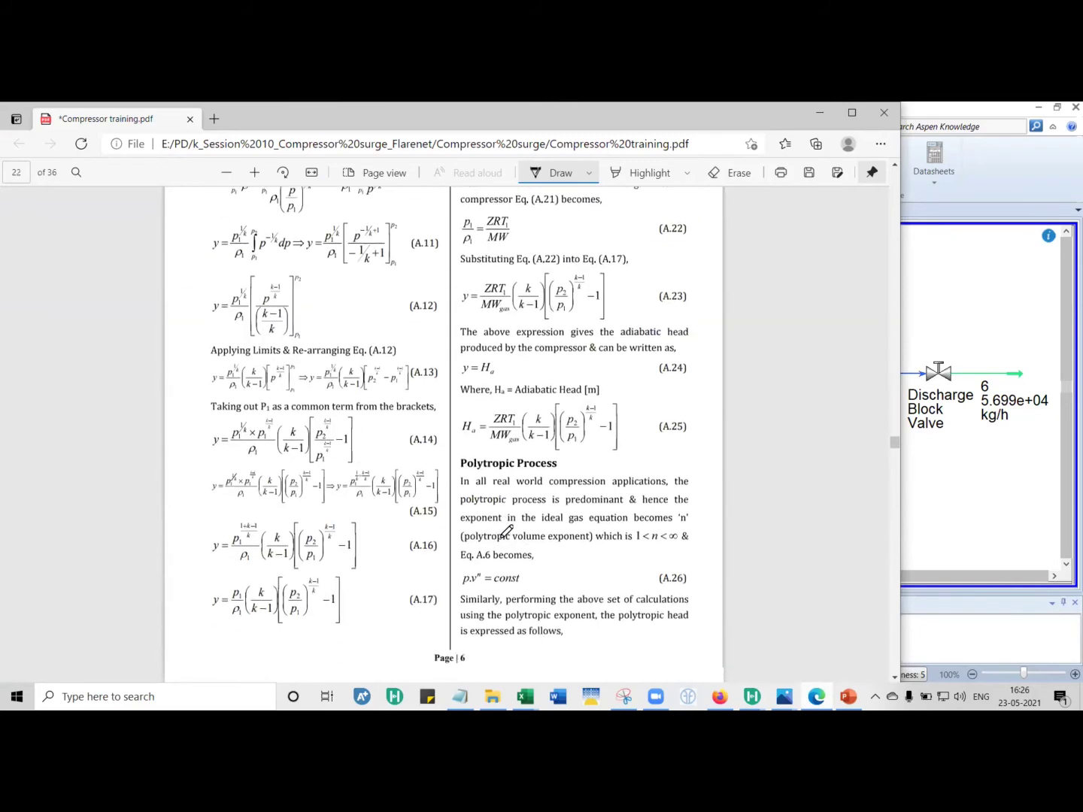
scroll(508, 532, "down", 20)
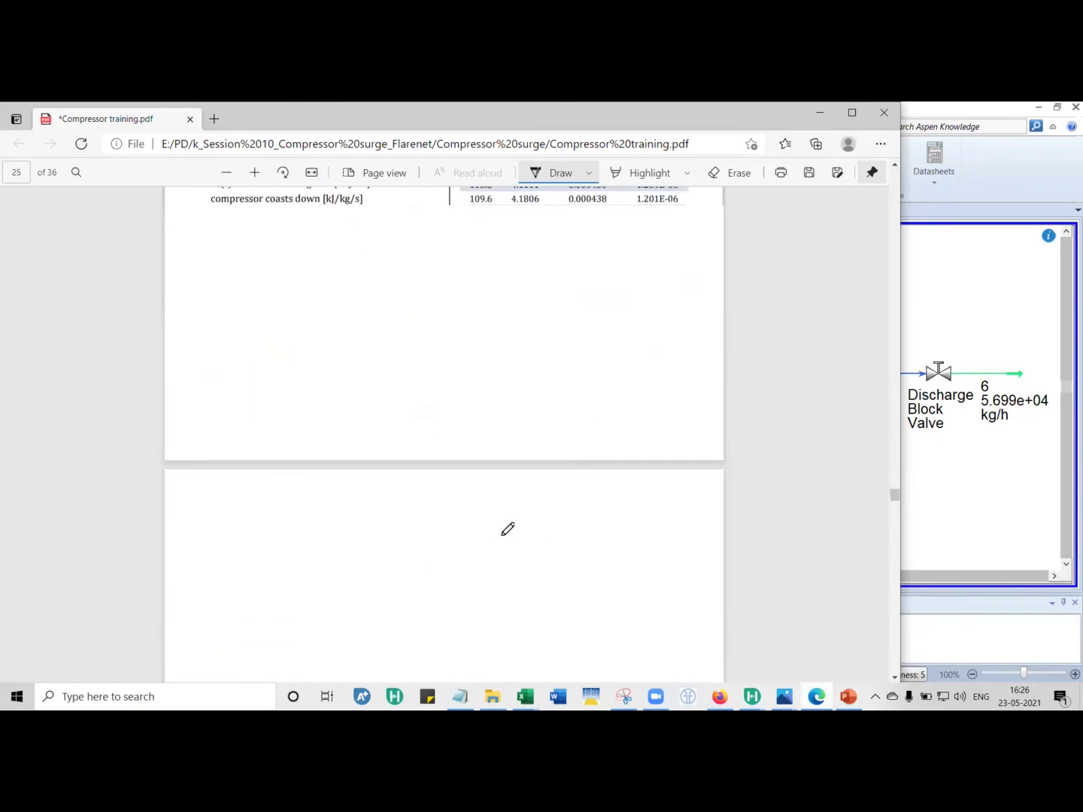
scroll(508, 529, "down", 20)
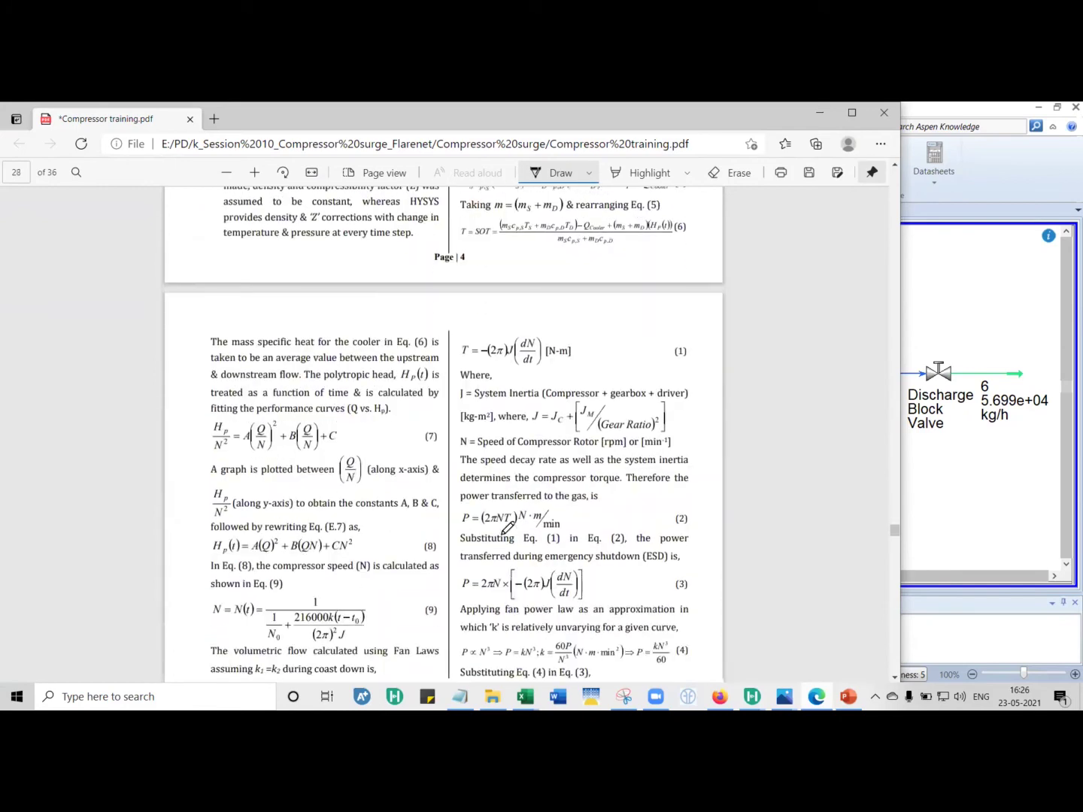
scroll(507, 528, "down", 10)
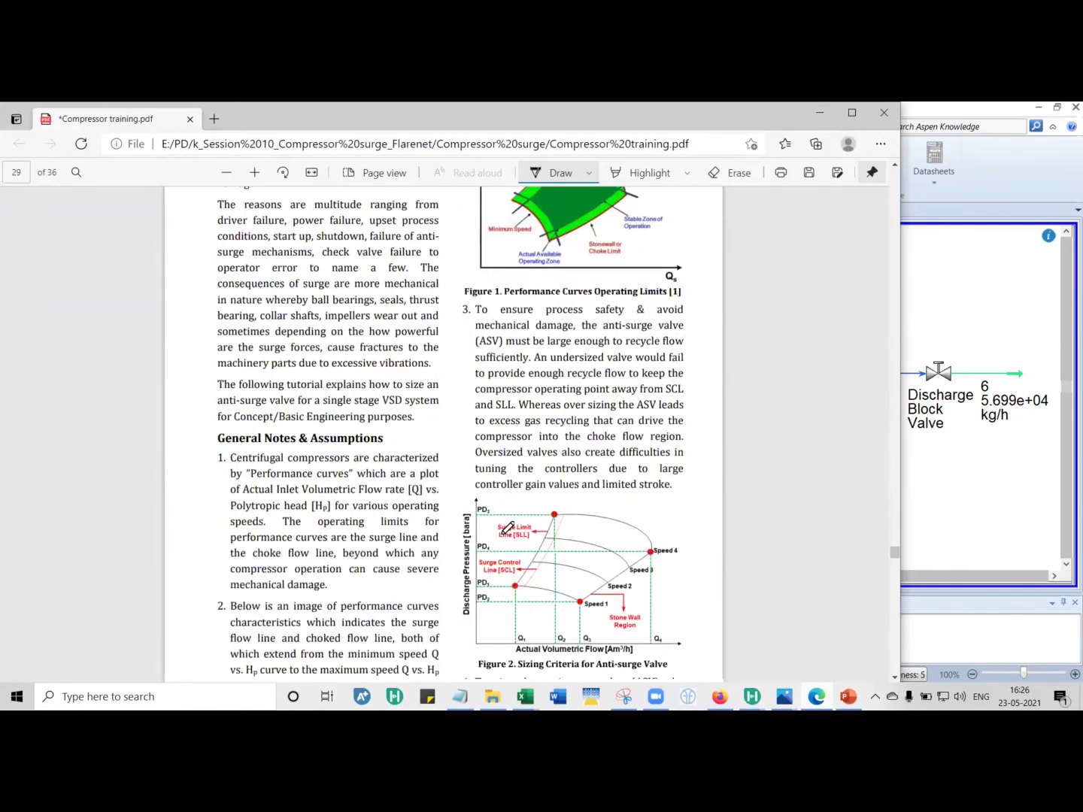
scroll(505, 523, "down", 10)
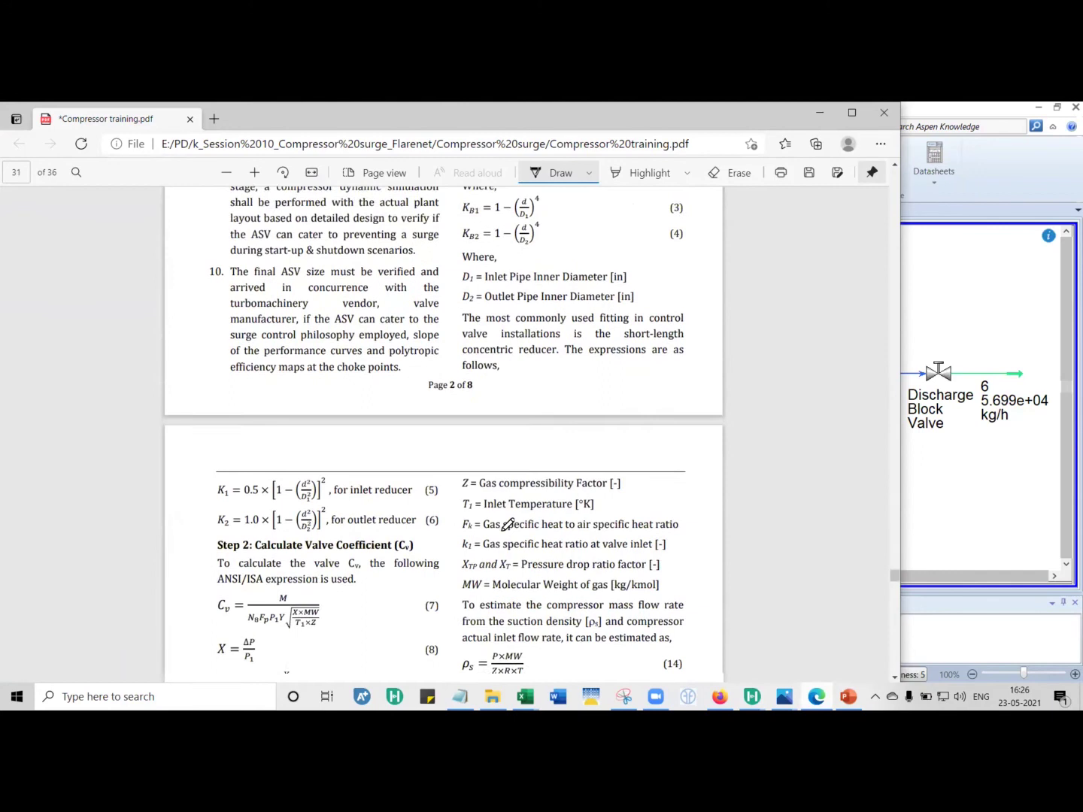
Go back through the PDF to examine the compressor coast-down derivation and the anti-surge valve sizing criteria in Figure 2
scroll(497, 518, "up", 4)
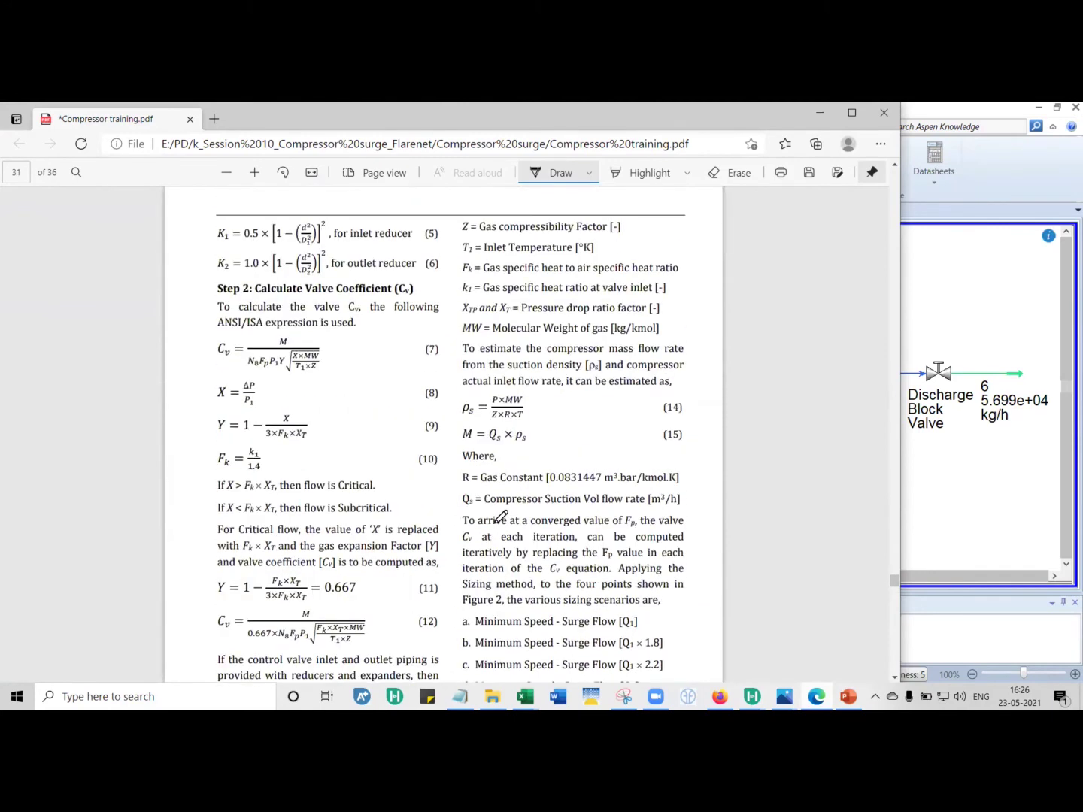
scroll(495, 517, "up", 15)
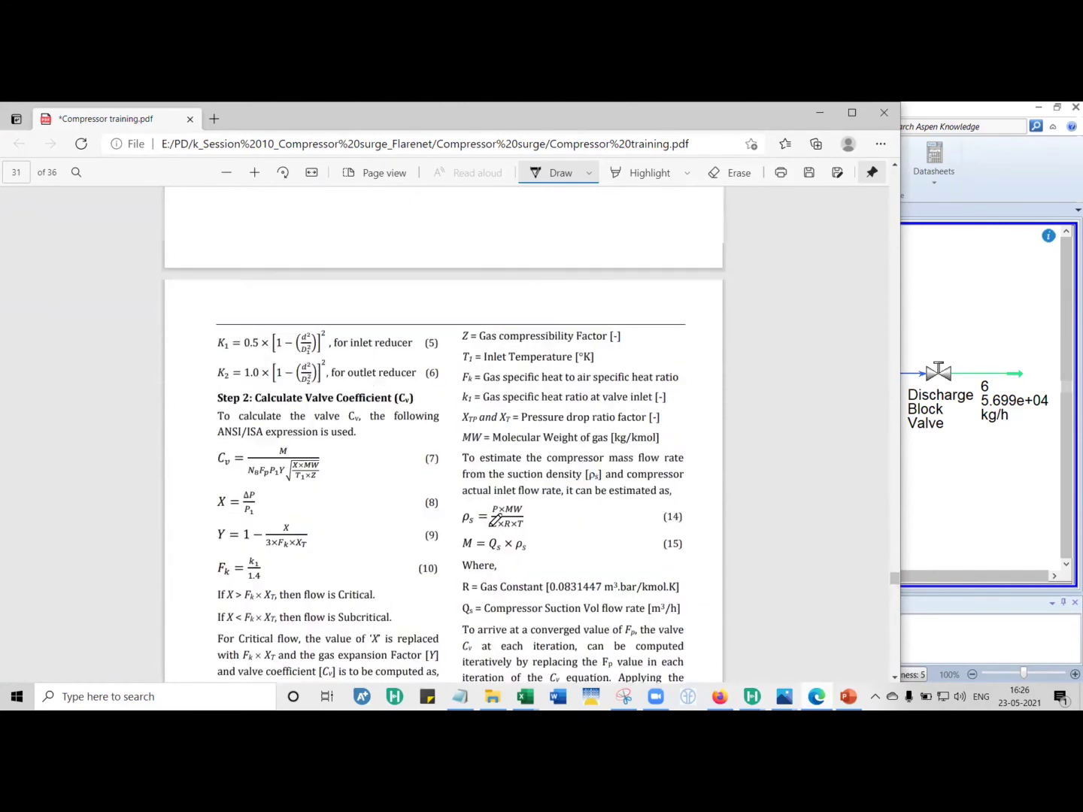
scroll(490, 519, "up", 8)
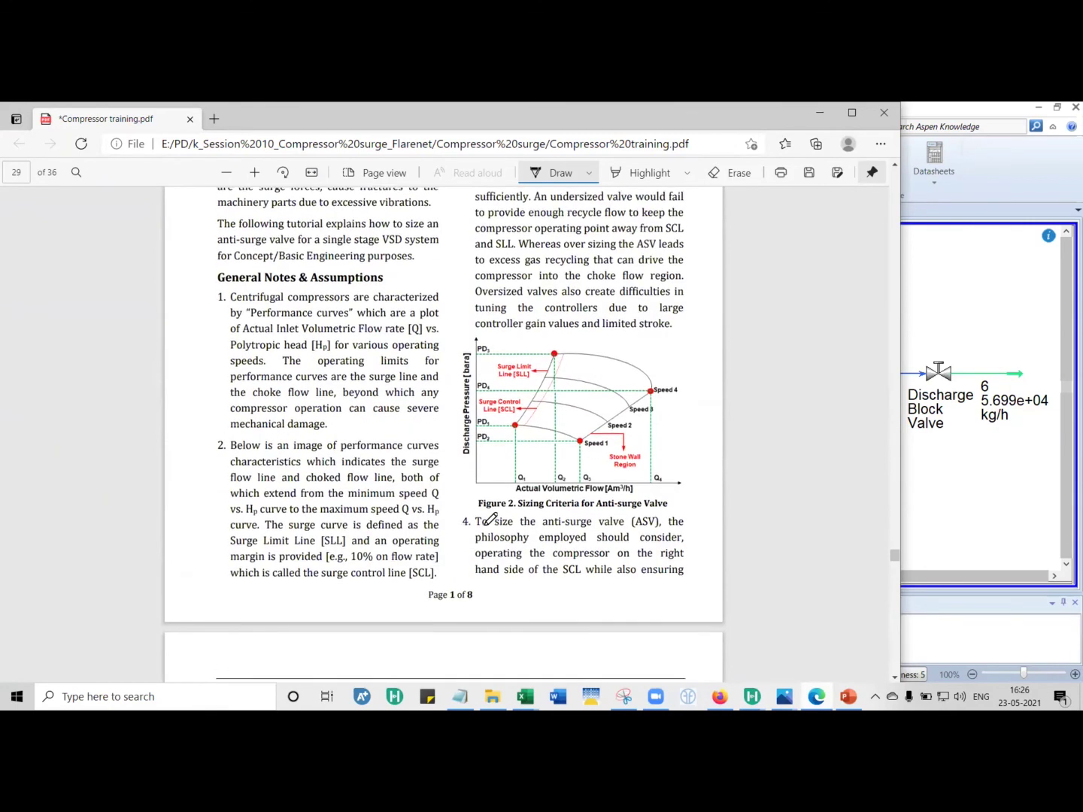
scroll(490, 518, "up", 3)
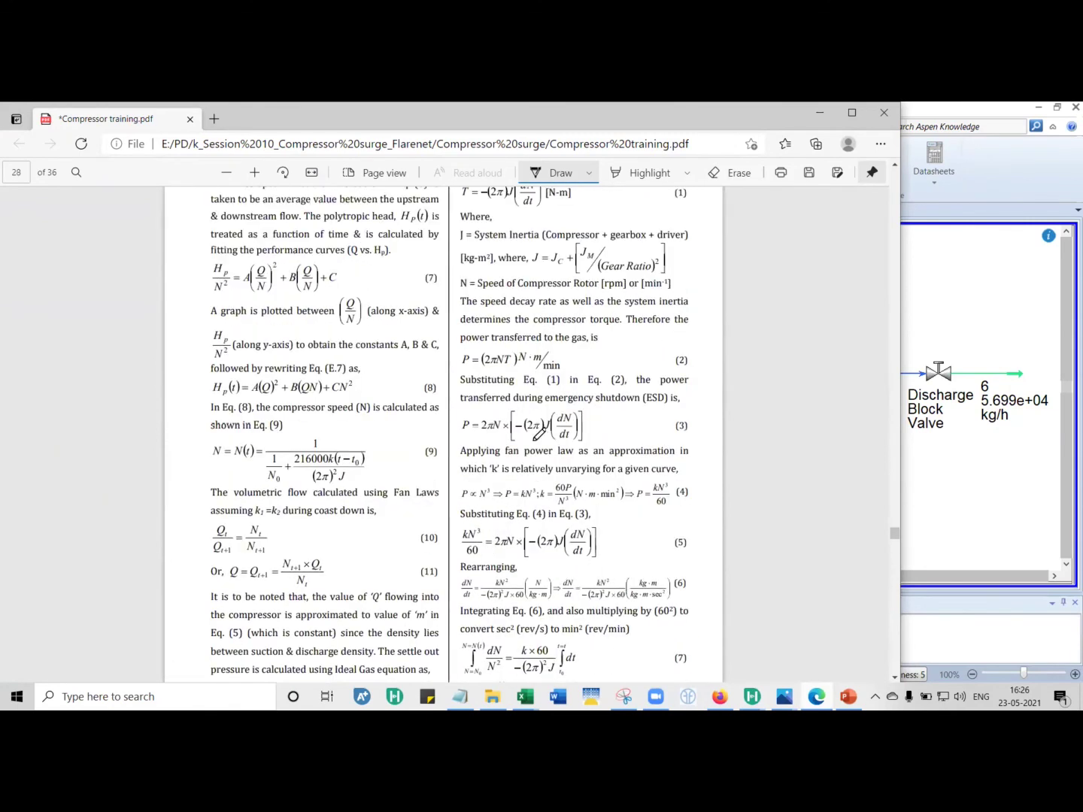
scroll(538, 431, "down", 5)
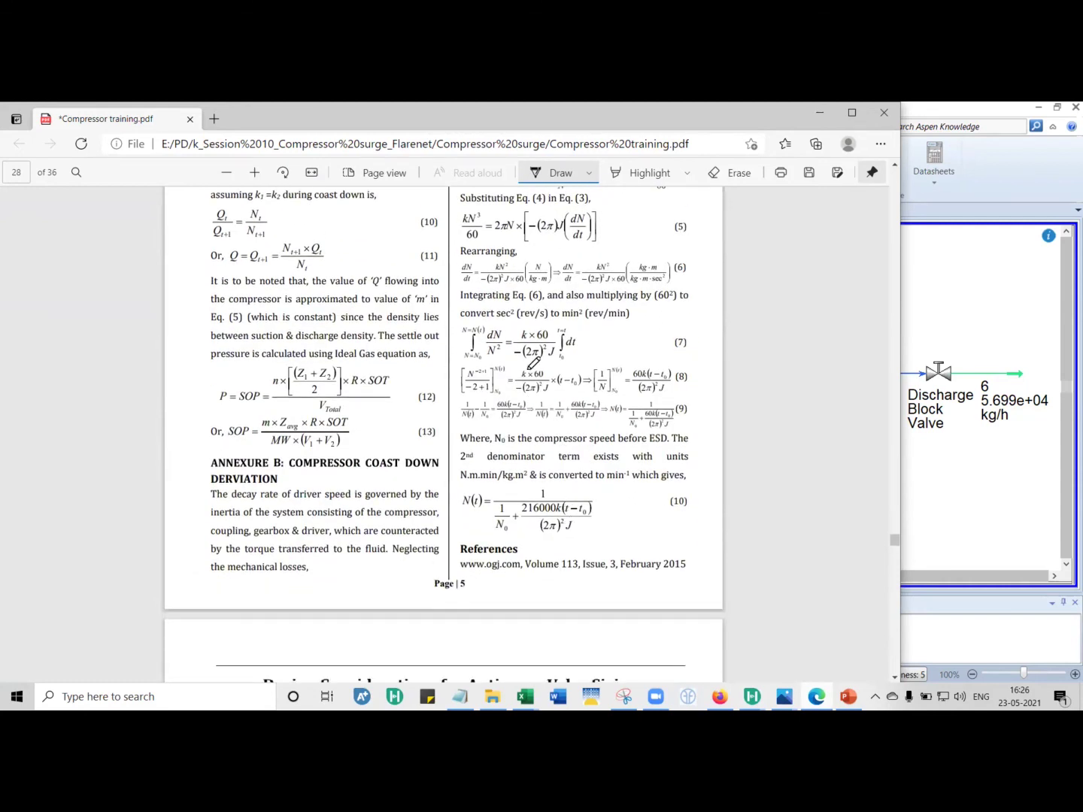
scroll(531, 385, "down", 10)
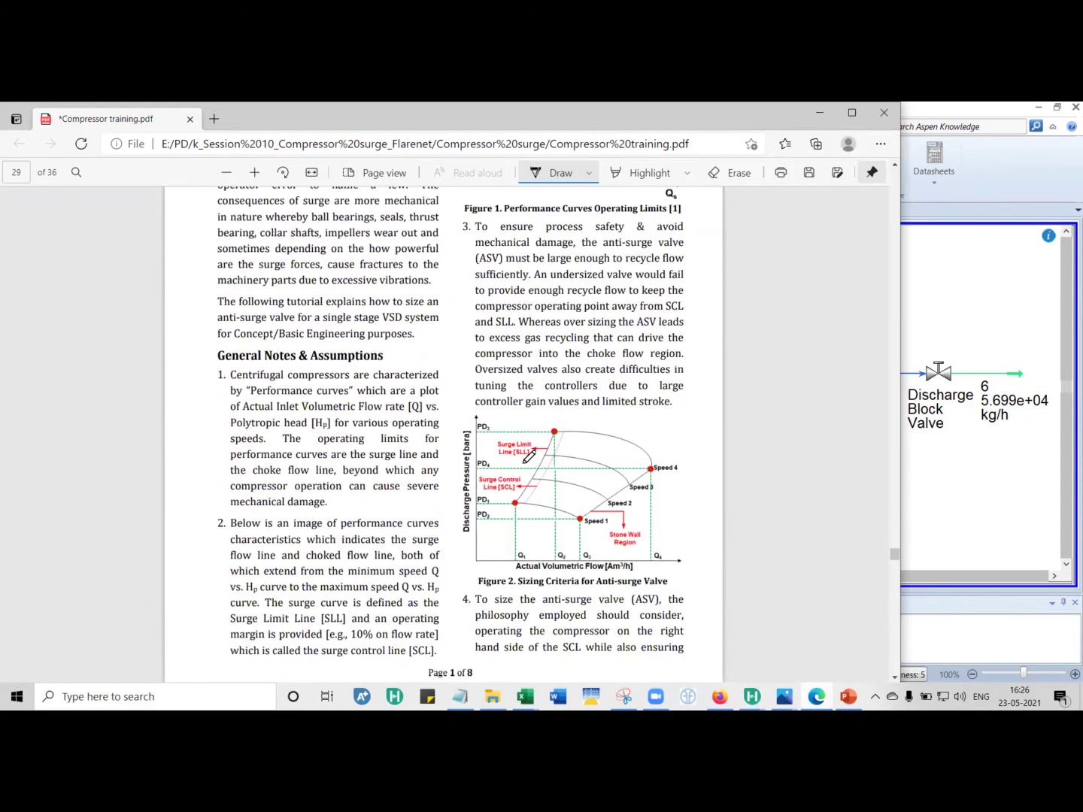
Read the anti-surge valve sizing methodology, case study and ASV sizing solution through to the Cv selection and surge-point table
scroll(529, 464, "down", 15)
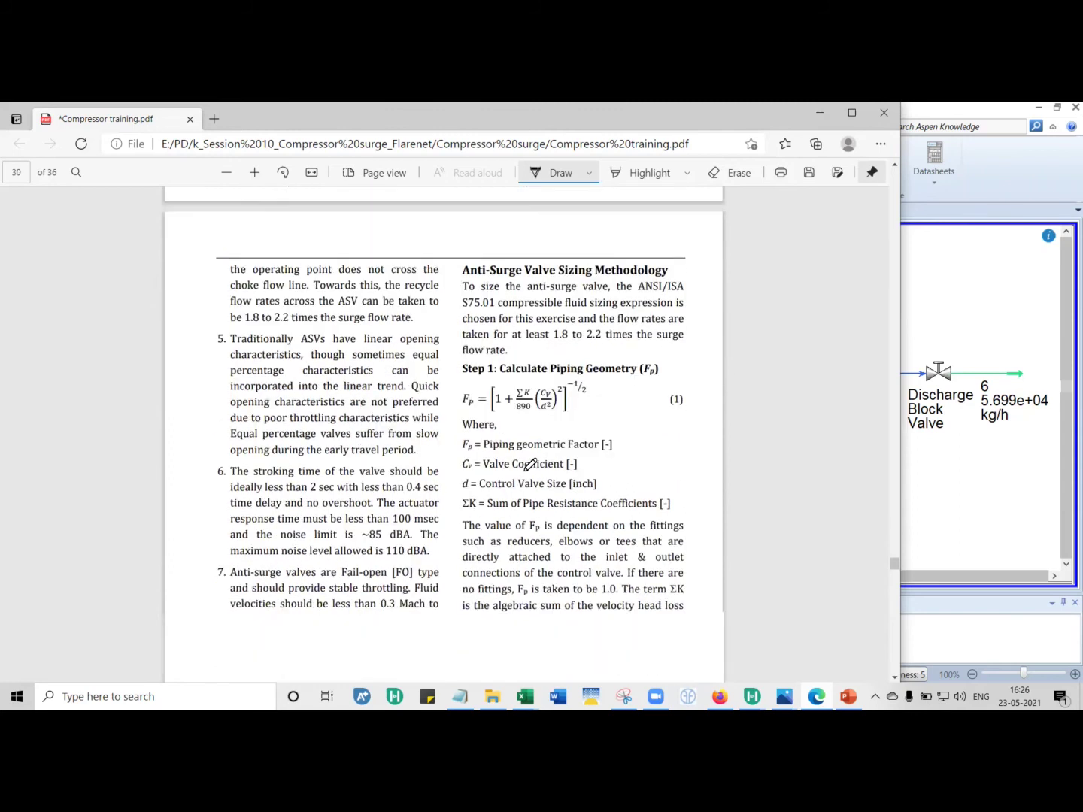
scroll(529, 464, "down", 14)
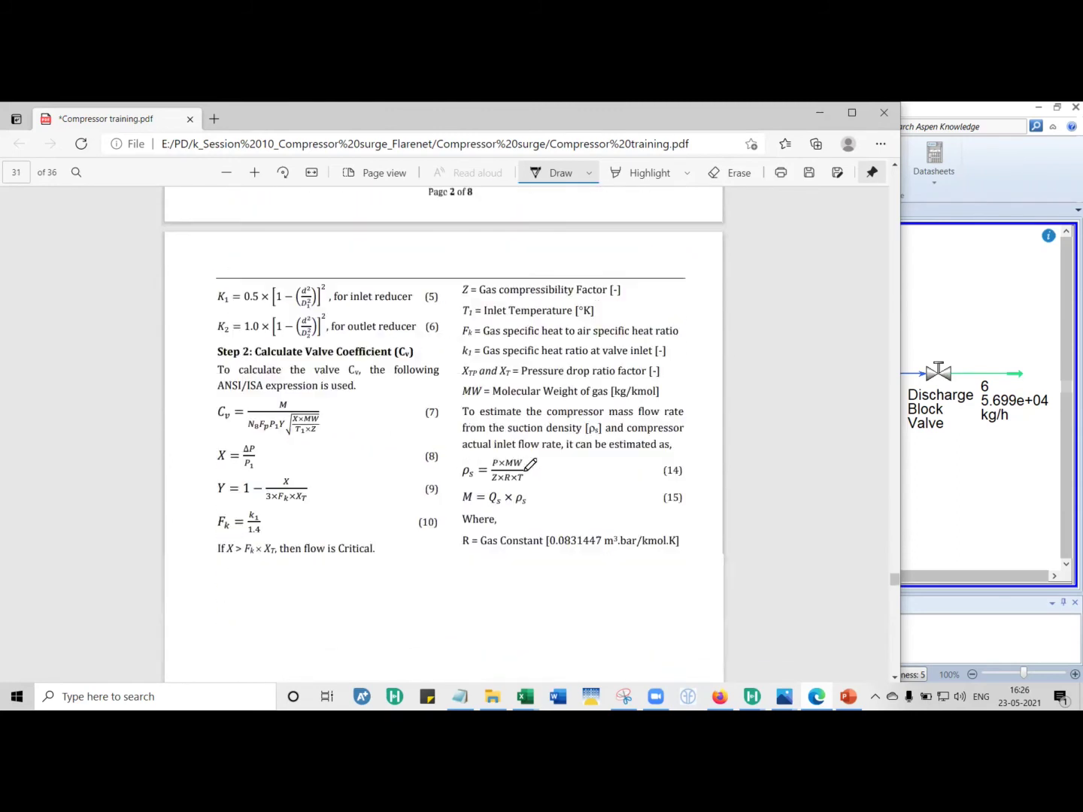
scroll(529, 463, "down", 15)
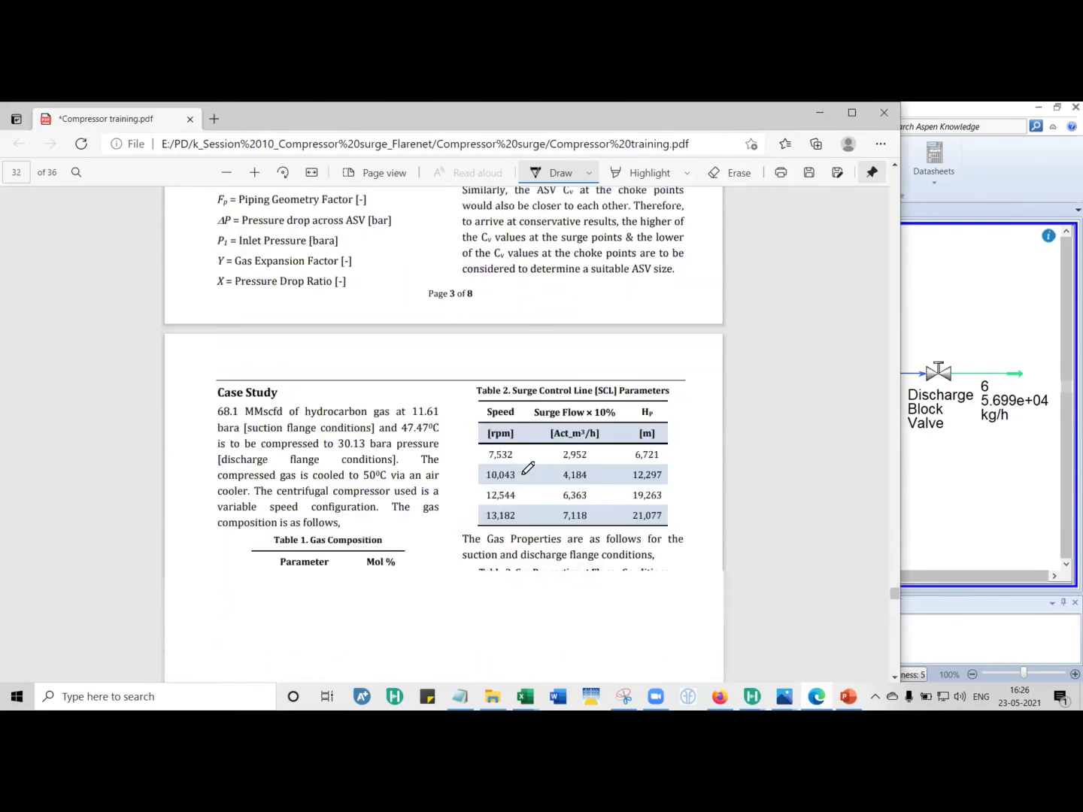
scroll(530, 466, "down", 12)
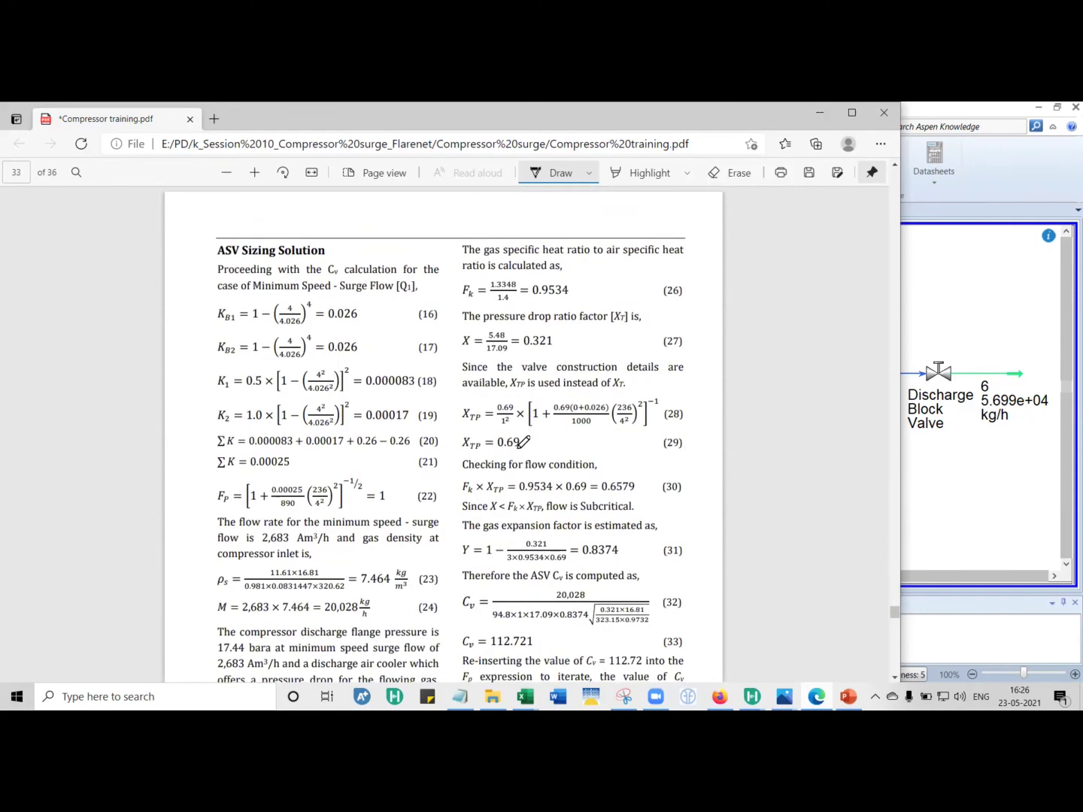
scroll(522, 442, "down", 3)
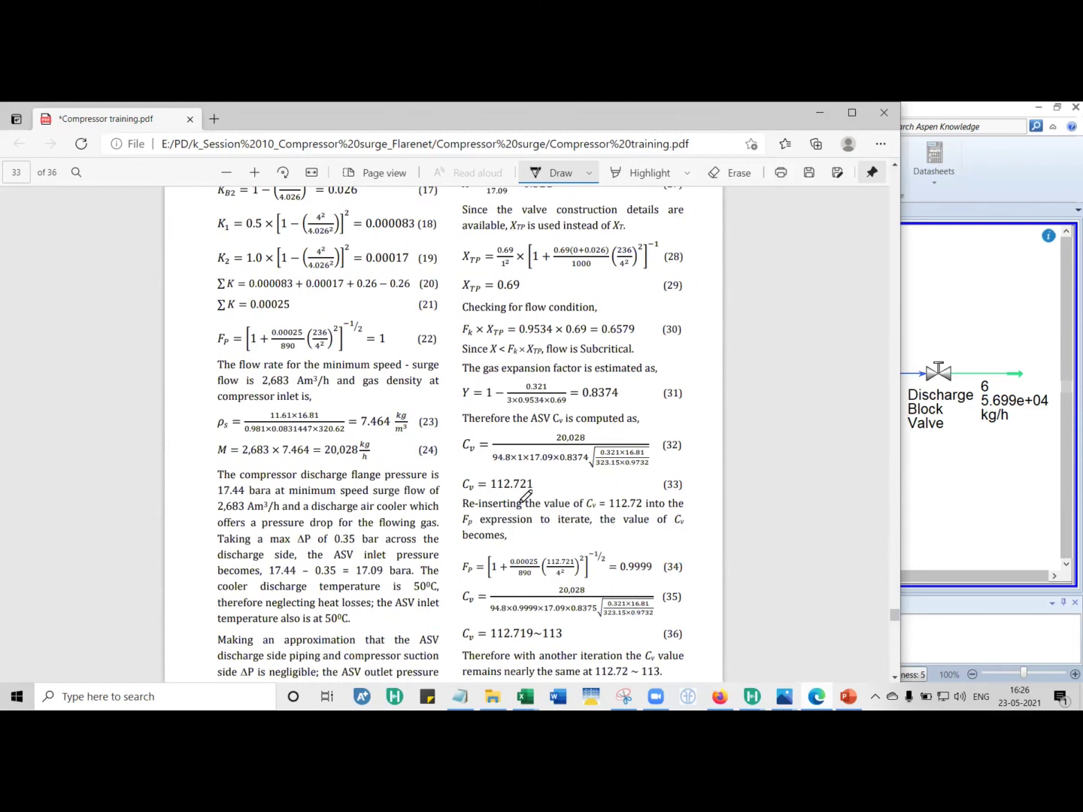
scroll(531, 485, "down", 6)
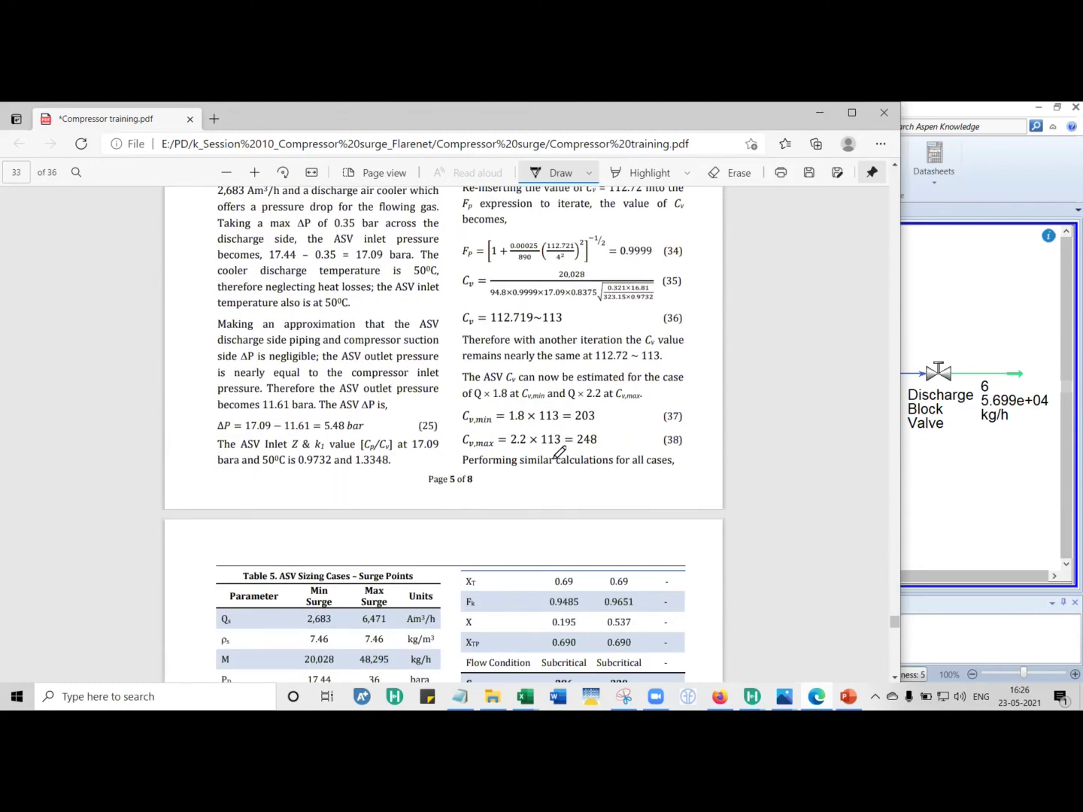
scroll(579, 456, "down", 7)
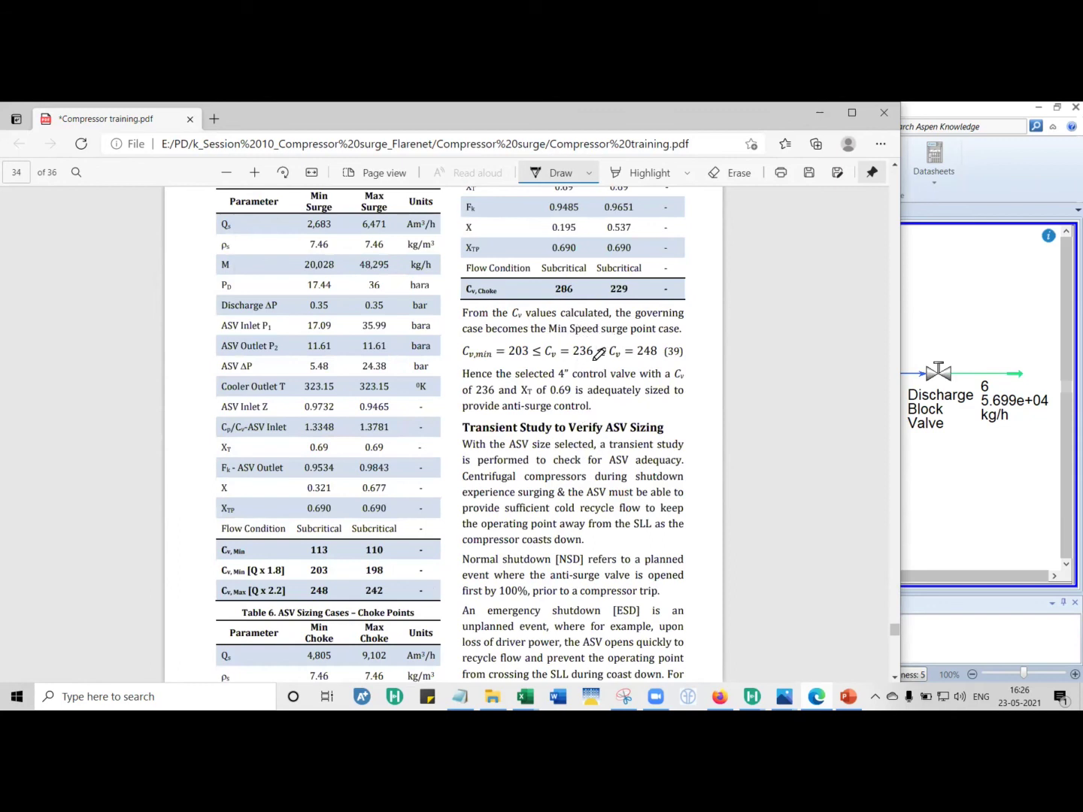
Circle the selected ASV size 4" [Cv 236] below Figure 5 in ESD and NSD Analysis and add a short pen mark beneath it
scroll(597, 353, "down", 9)
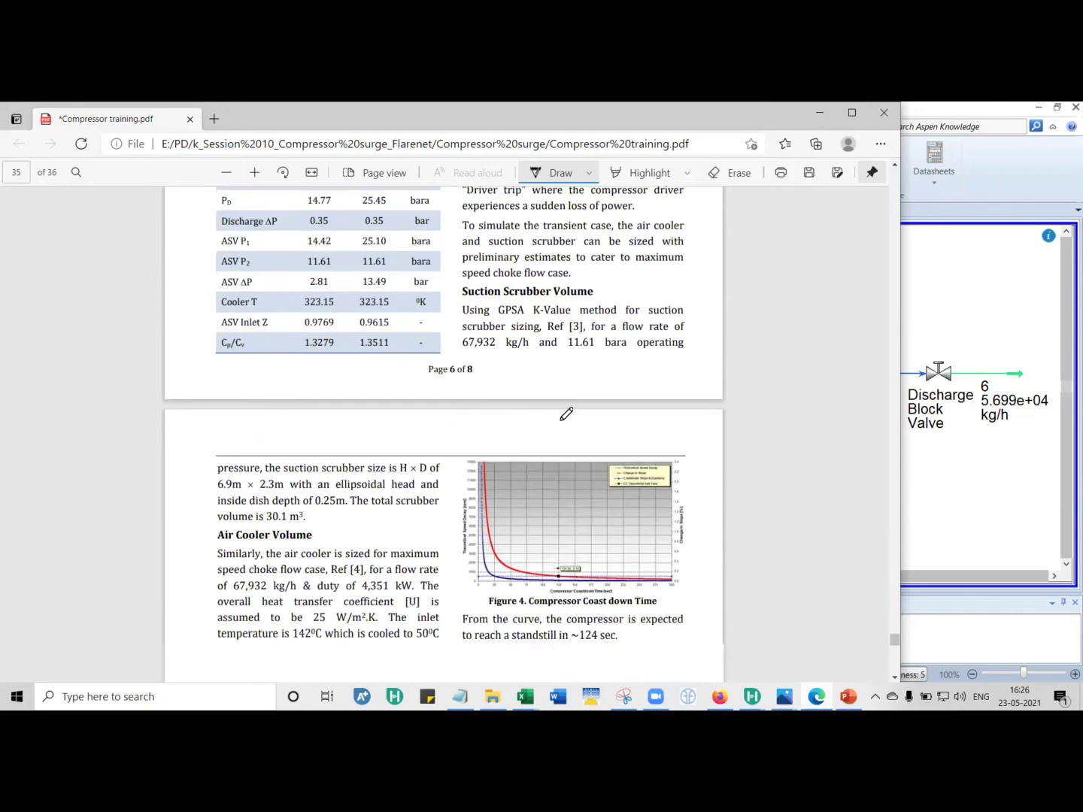
scroll(566, 414, "down", 6)
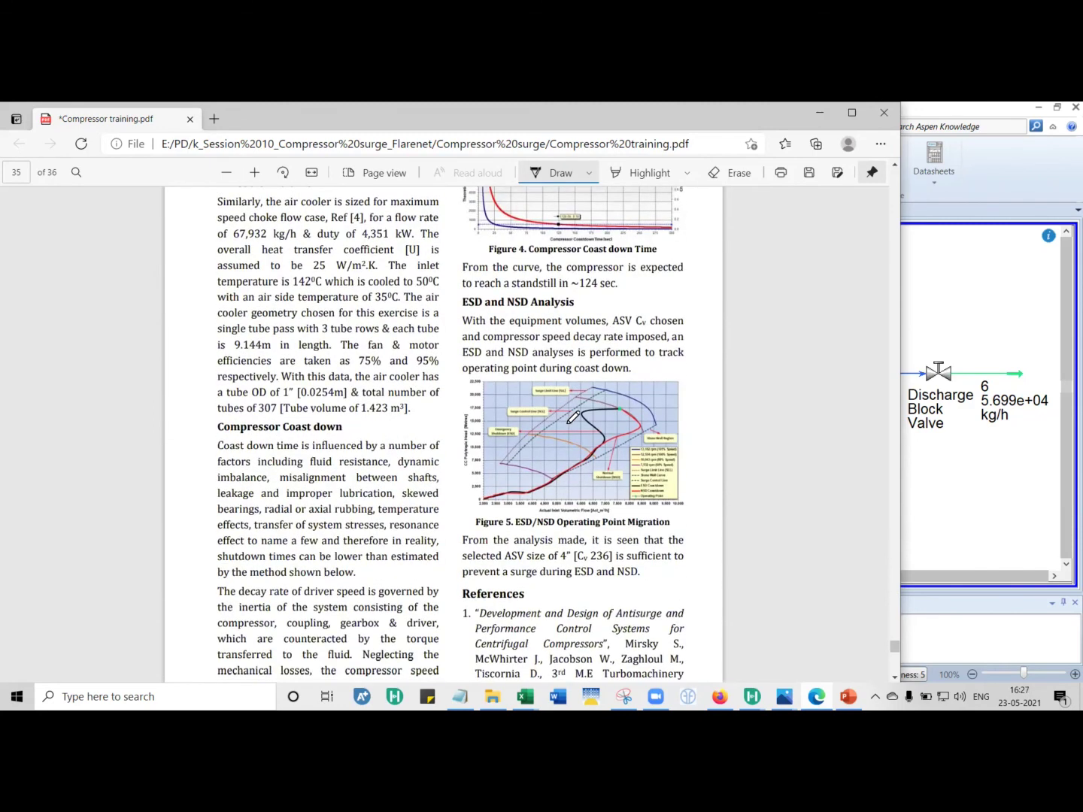
scroll(572, 418, "down", 1)
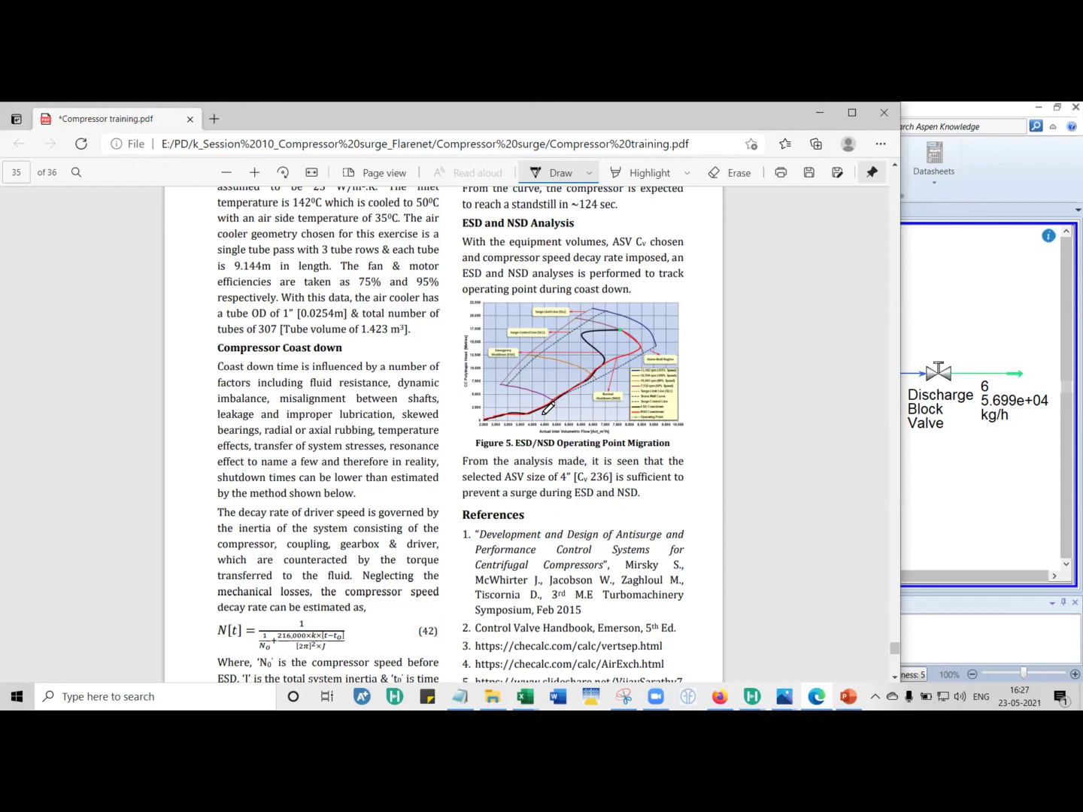
mouse_move(615, 467)
left_mouse_down()
mouse_move(610, 481)
mouse_move(546, 468)
mouse_move(542, 488)
mouse_move(636, 466)
mouse_move(571, 460)
left_mouse_up()
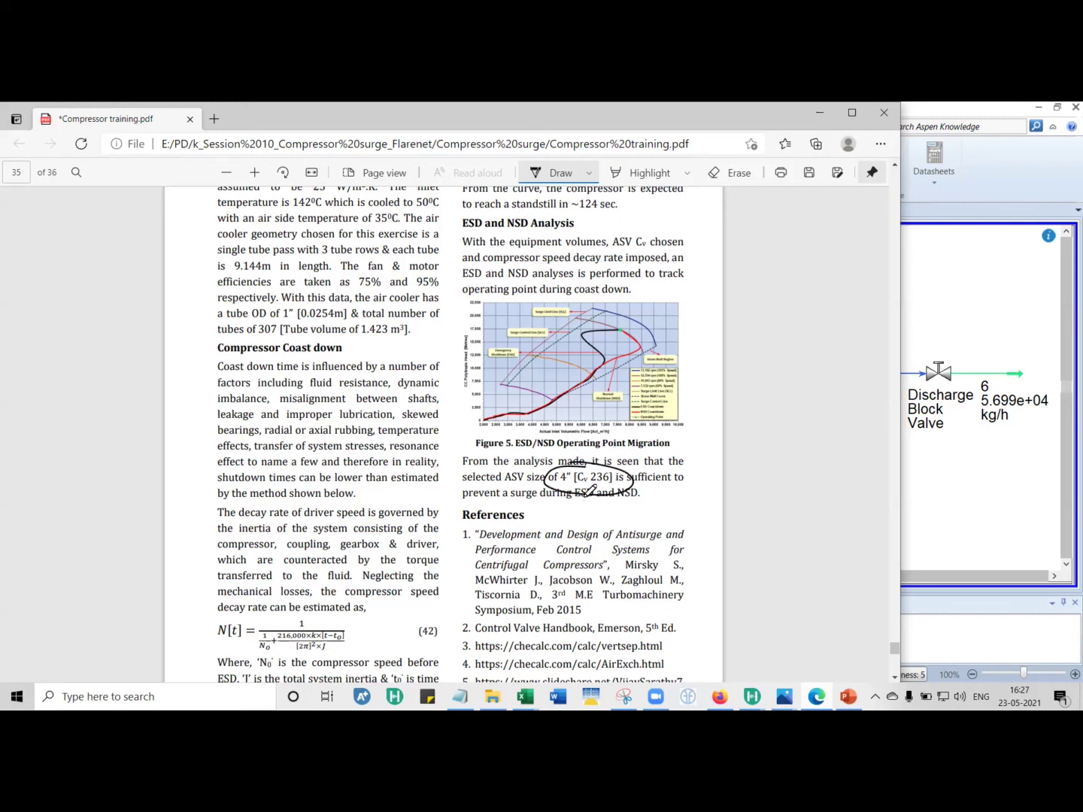
left_click_drag(582, 500, 591, 512)
Trace the emergency shutdown path on Figure 5 from the operating point down to the origin, and erase the pen strokes
mouse_move(621, 329)
left_mouse_down()
mouse_move(580, 326)
mouse_move(597, 351)
left_mouse_up()
left_click_drag(599, 350, 481, 419)
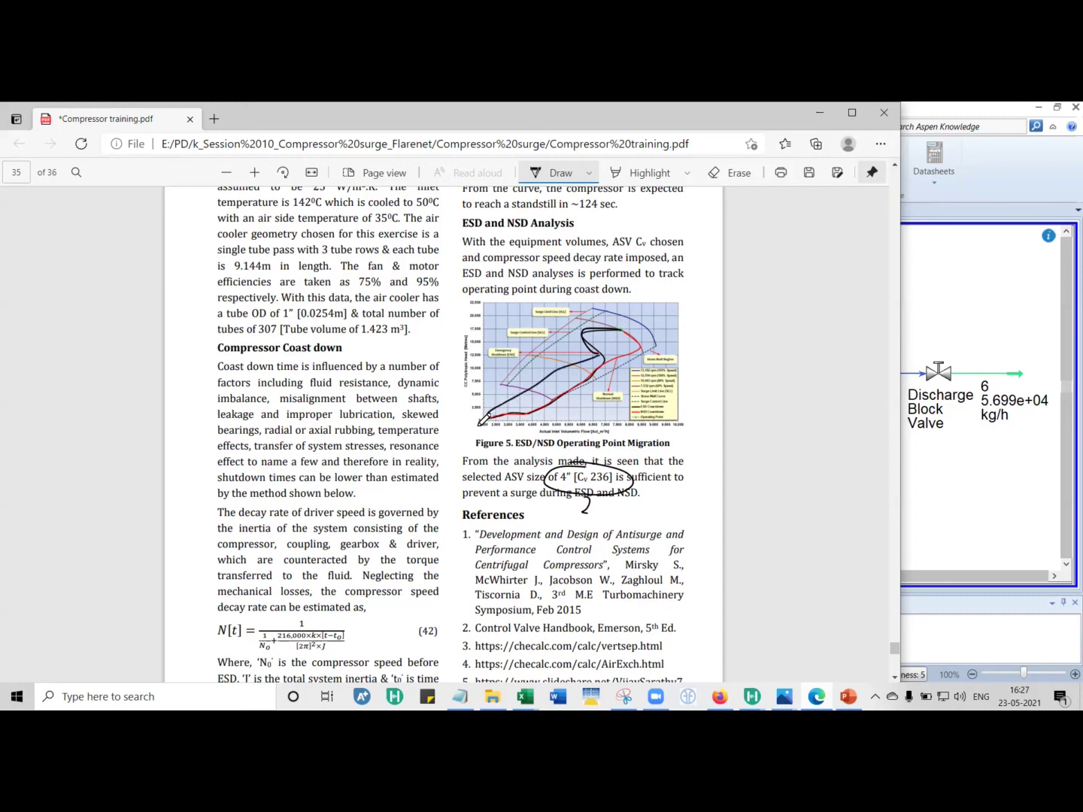
left_click(729, 173)
left_click(615, 328)
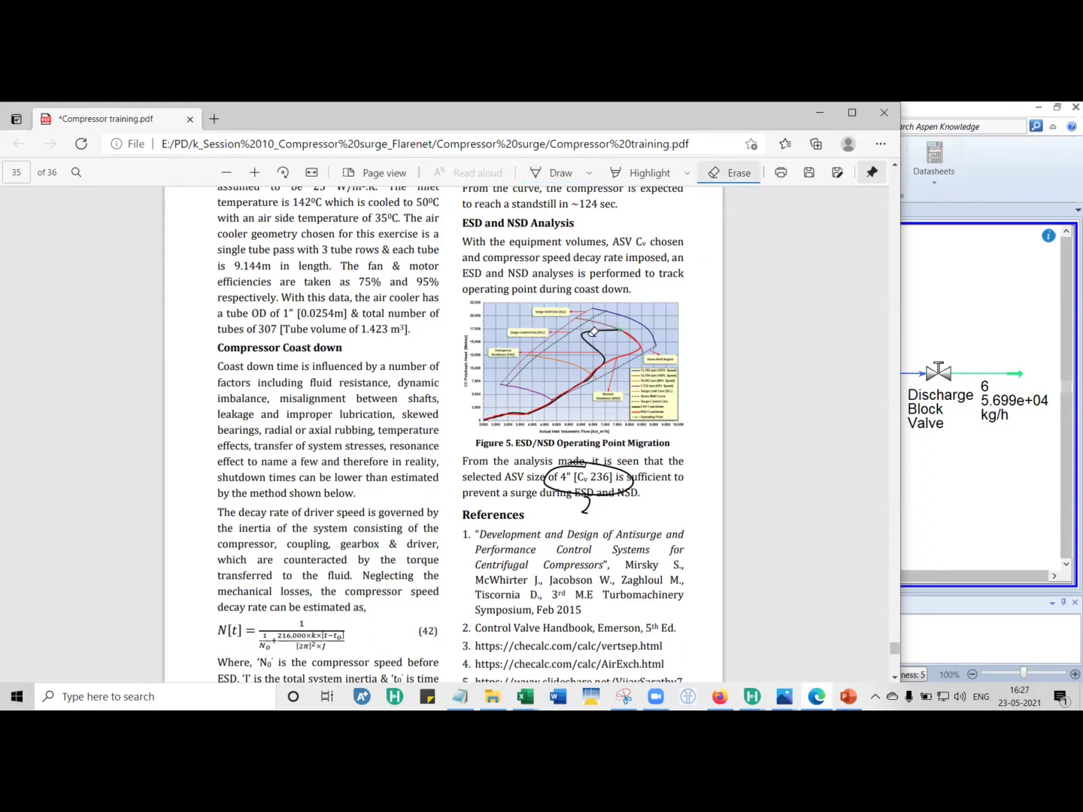